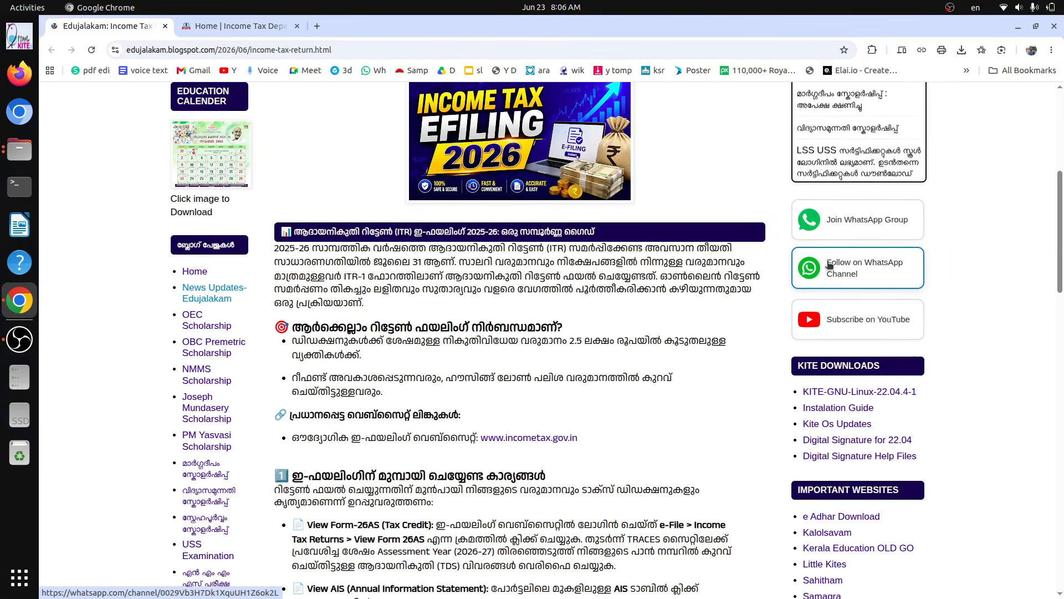
- Skim the blog's income tax filing guide, switch to the Income Tax e-Filing portal and open its login
scroll(586, 375, down, 1)
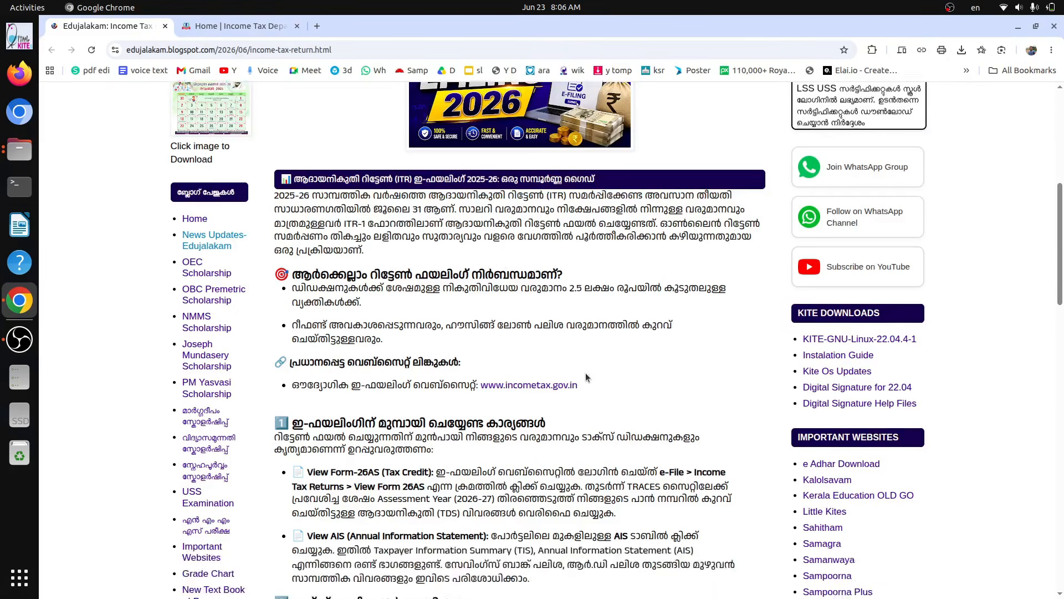
scroll(585, 377, down, 3)
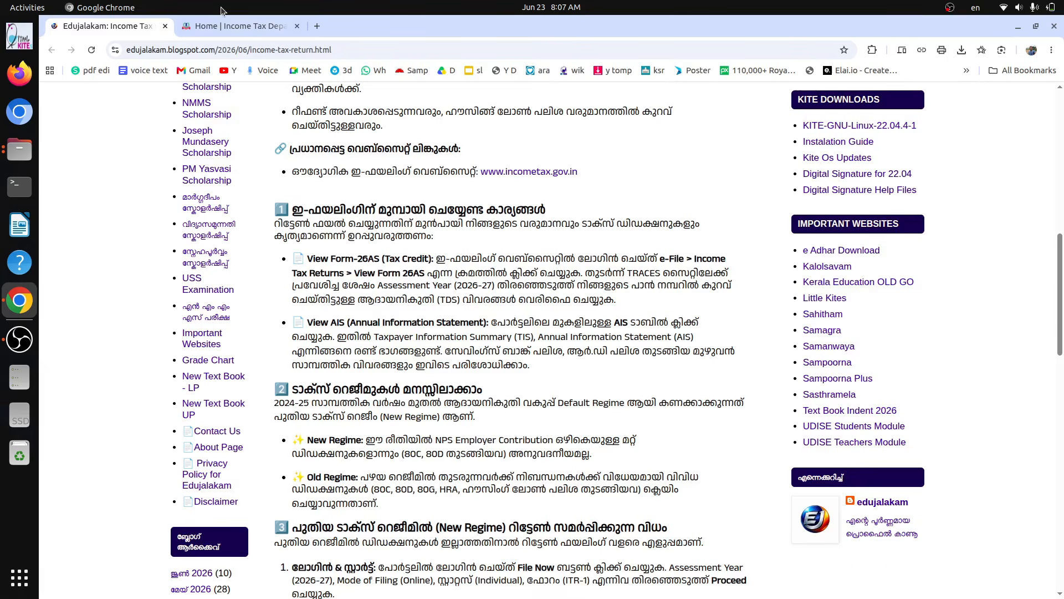
click(253, 28)
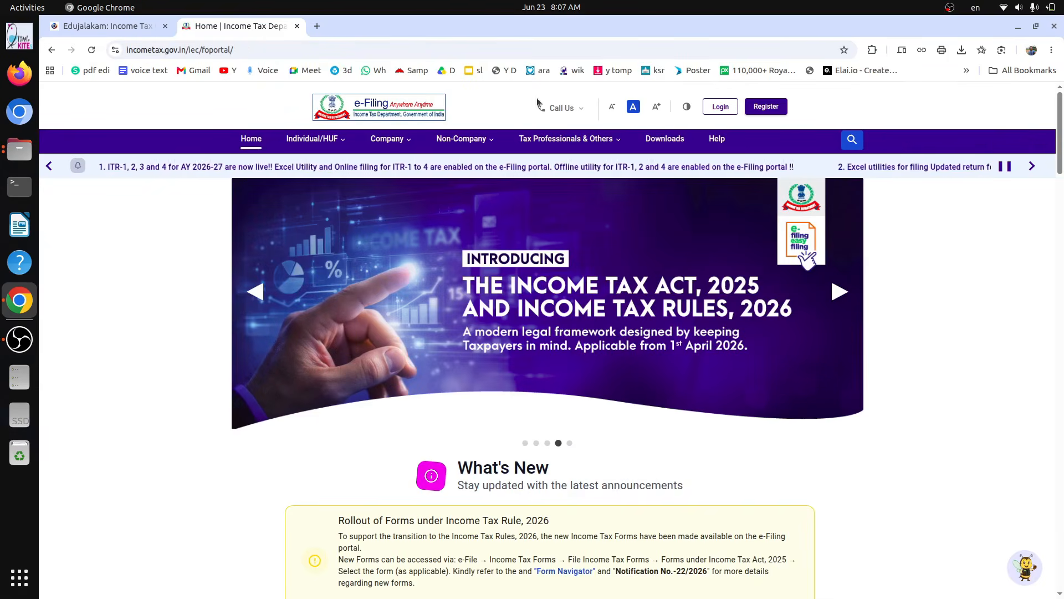
click(721, 107)
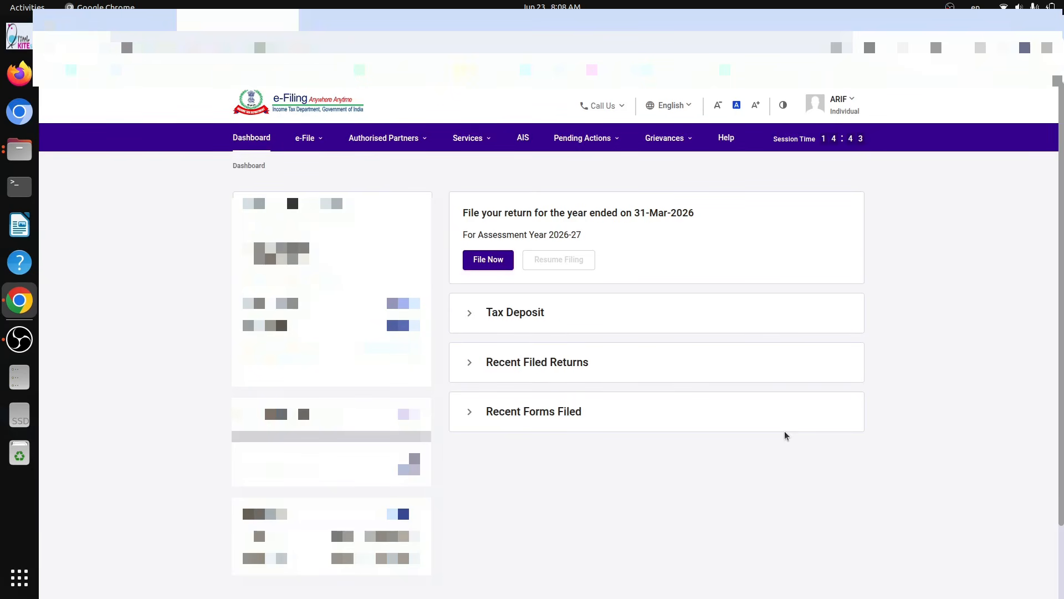
- Open Form 26AS from the income tax returns options and agree to the Form 16/16A usage terms on TRACES
click(311, 140)
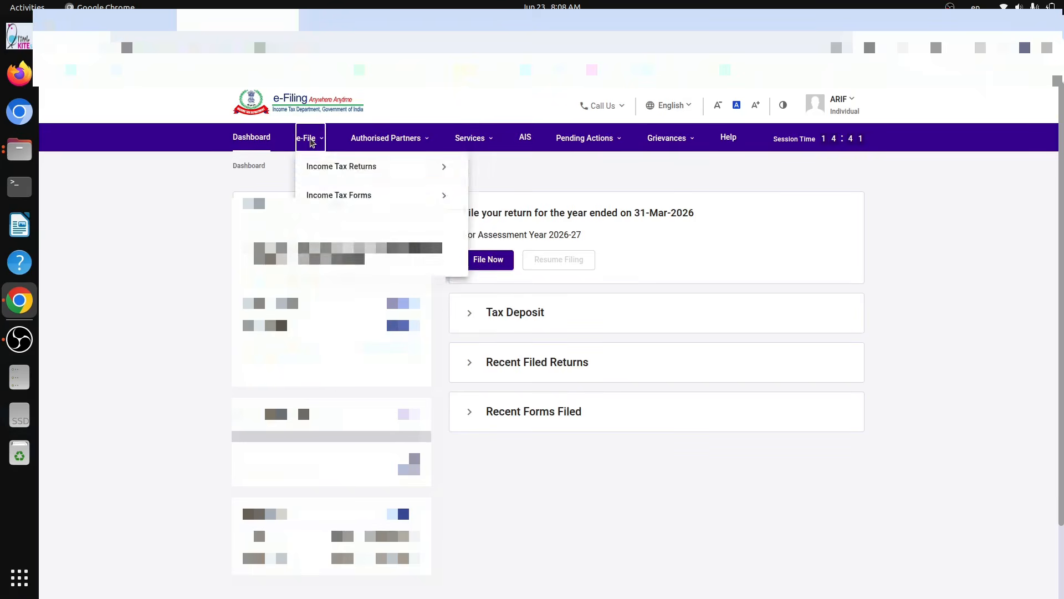
mouse_move(332, 170)
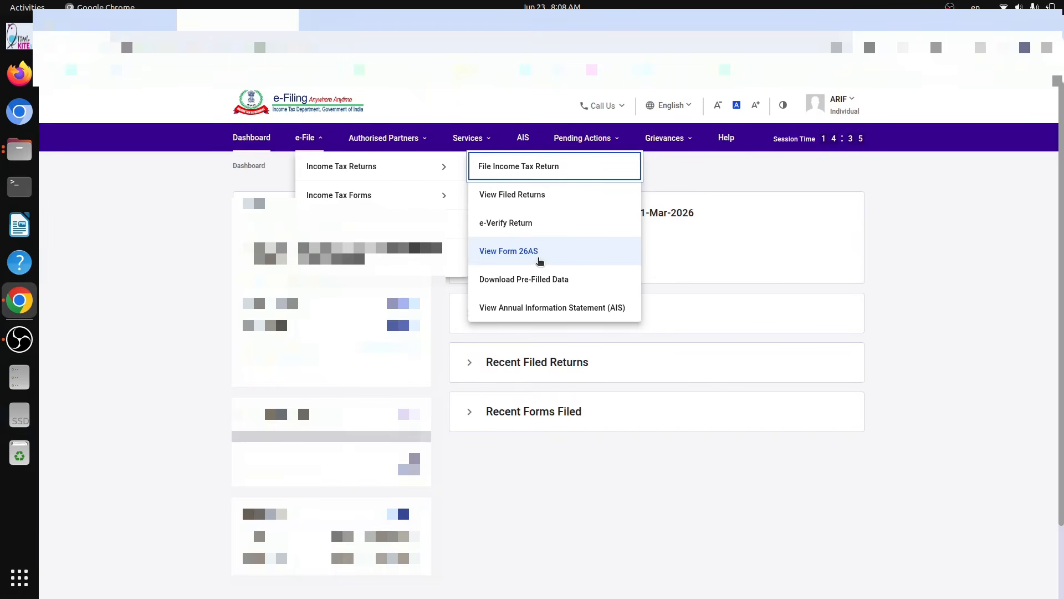
click(538, 256)
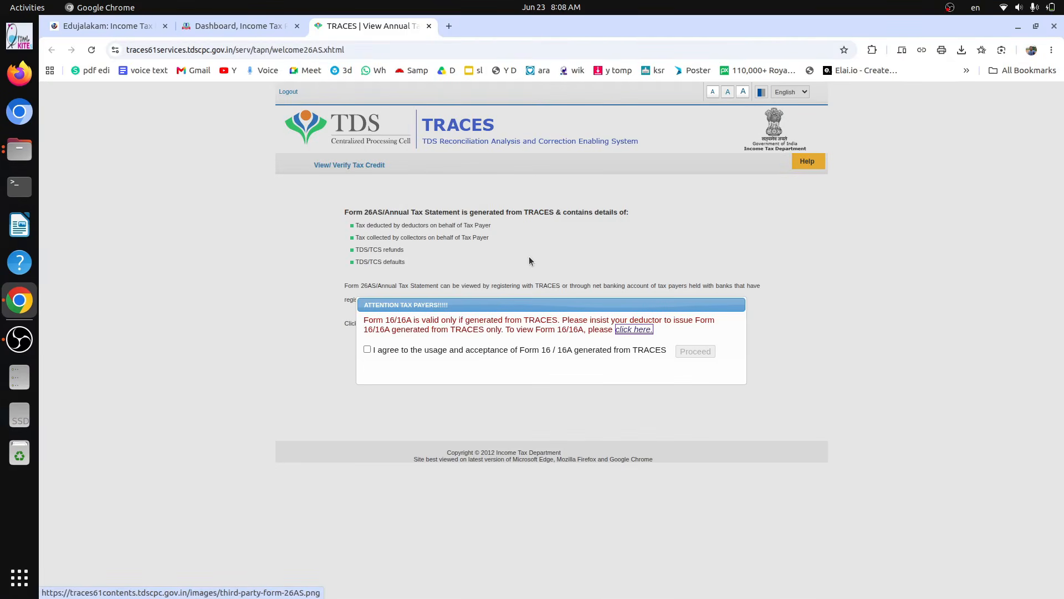
click(366, 349)
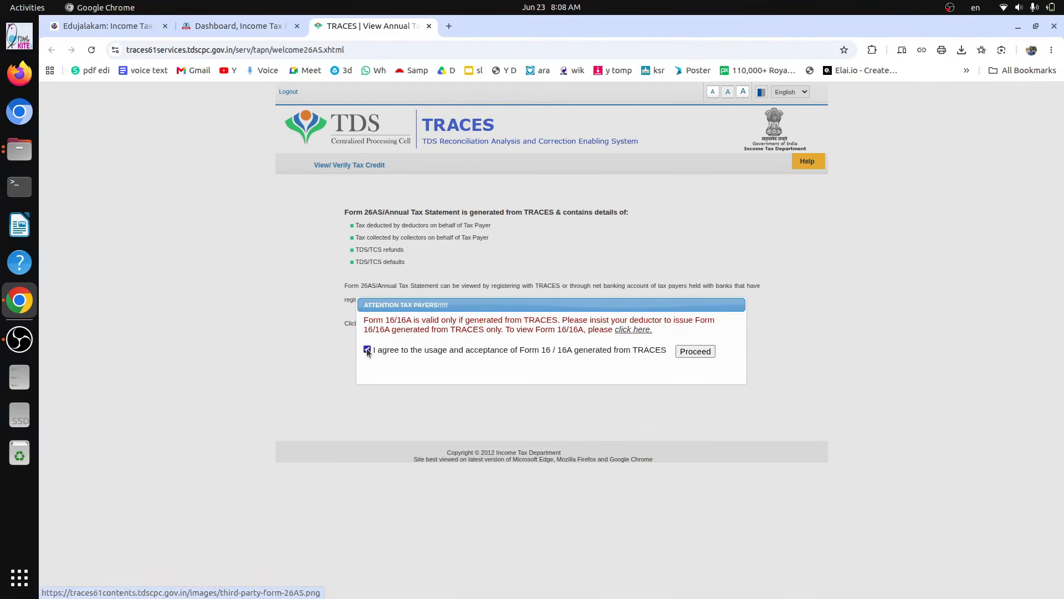
click(691, 352)
- Read the list of what Form 26AS contains and open the View Tax Credit statement page
drag(357, 225, 496, 232)
click(425, 250)
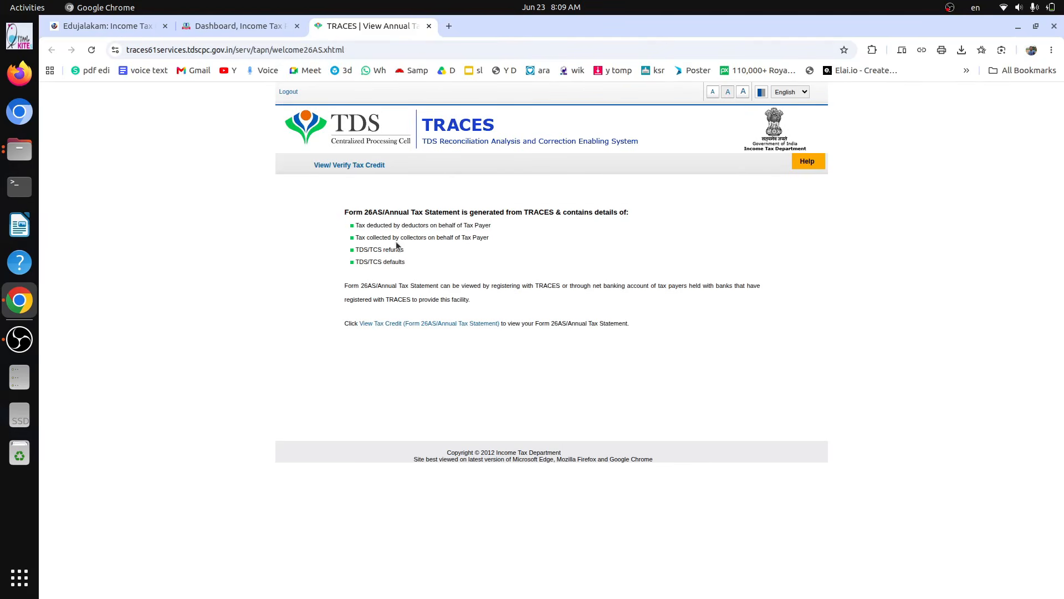
drag(367, 238, 489, 239)
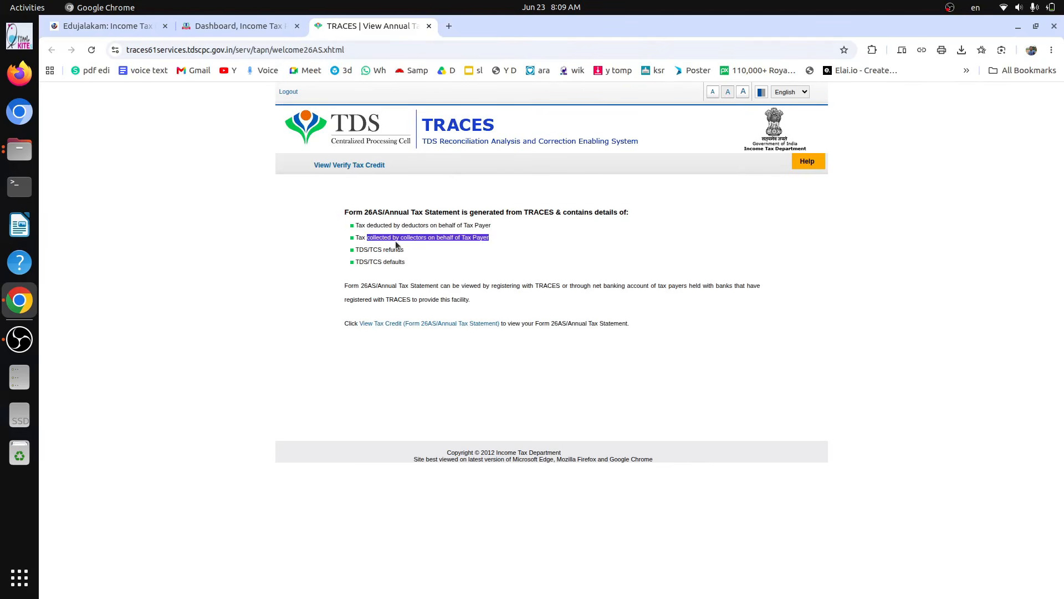
click(524, 247)
click(395, 323)
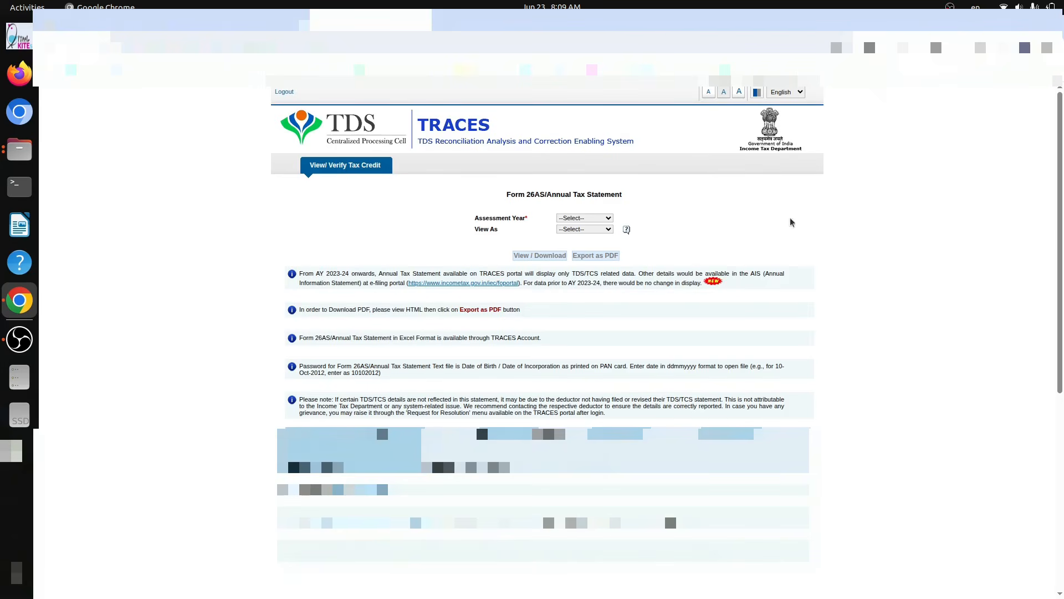
- View the Form 26AS annual tax statement for assessment year 2026-27 as HTML and export it as PDF
click(604, 218)
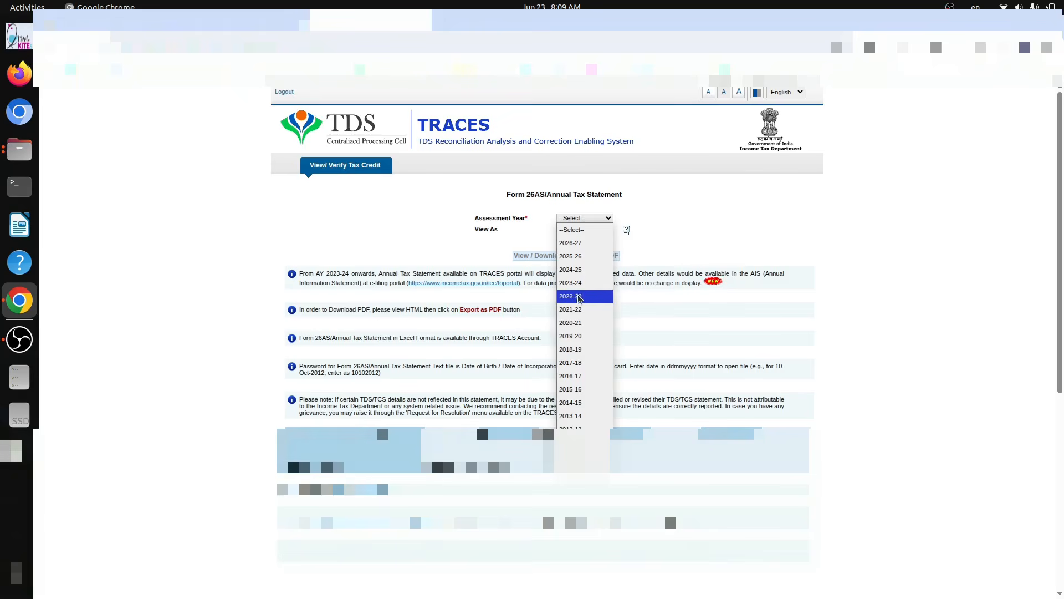
click(576, 243)
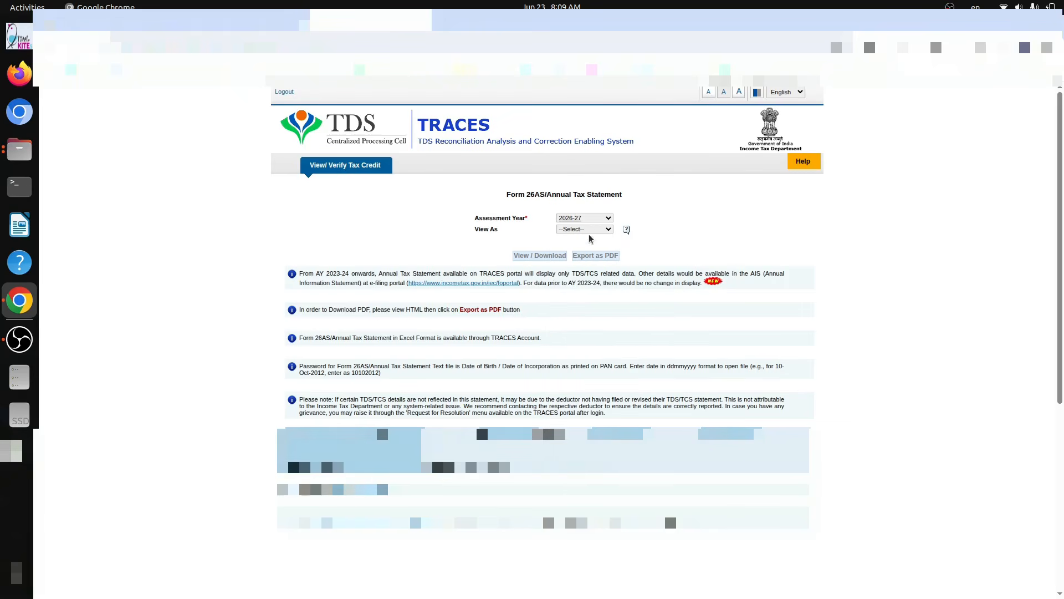
click(591, 230)
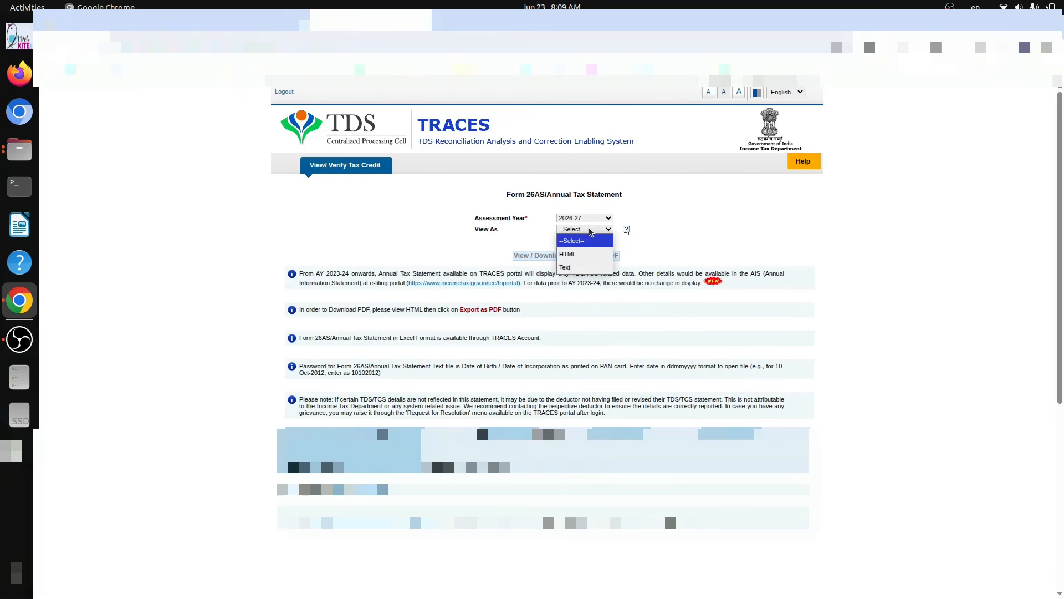
click(584, 258)
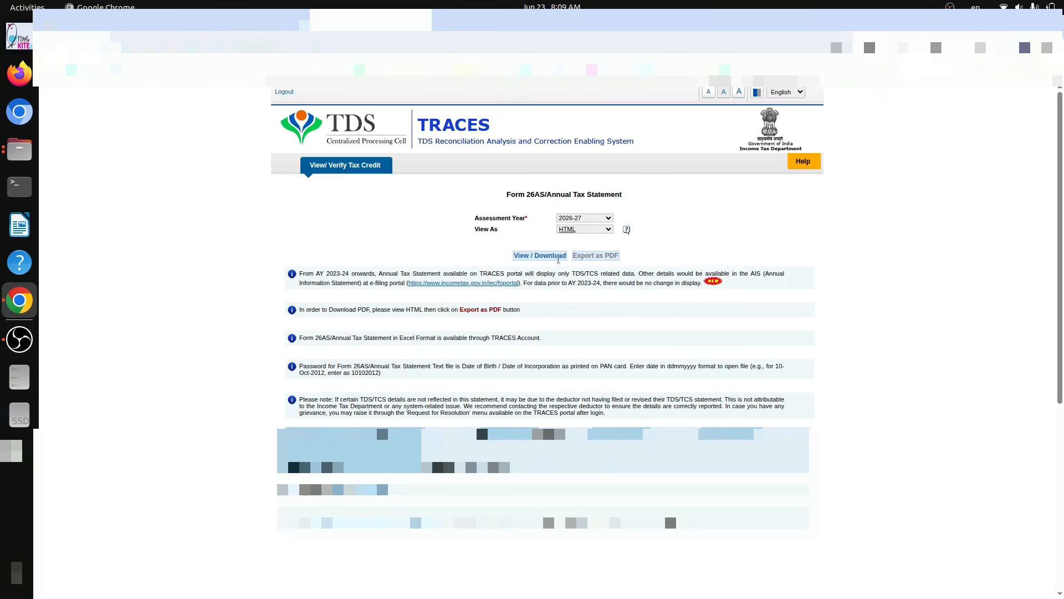
click(549, 256)
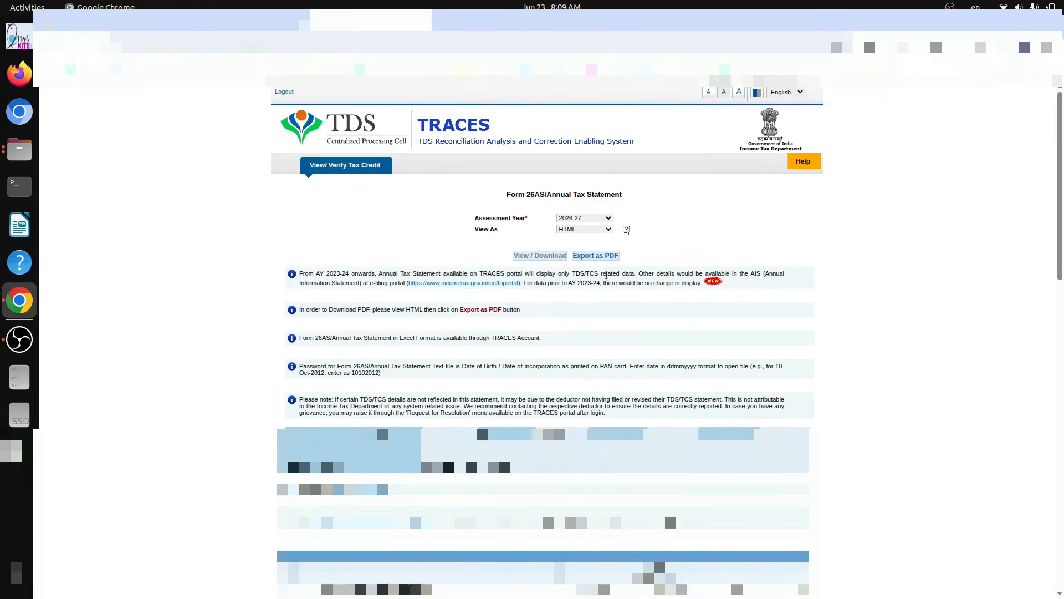
click(607, 257)
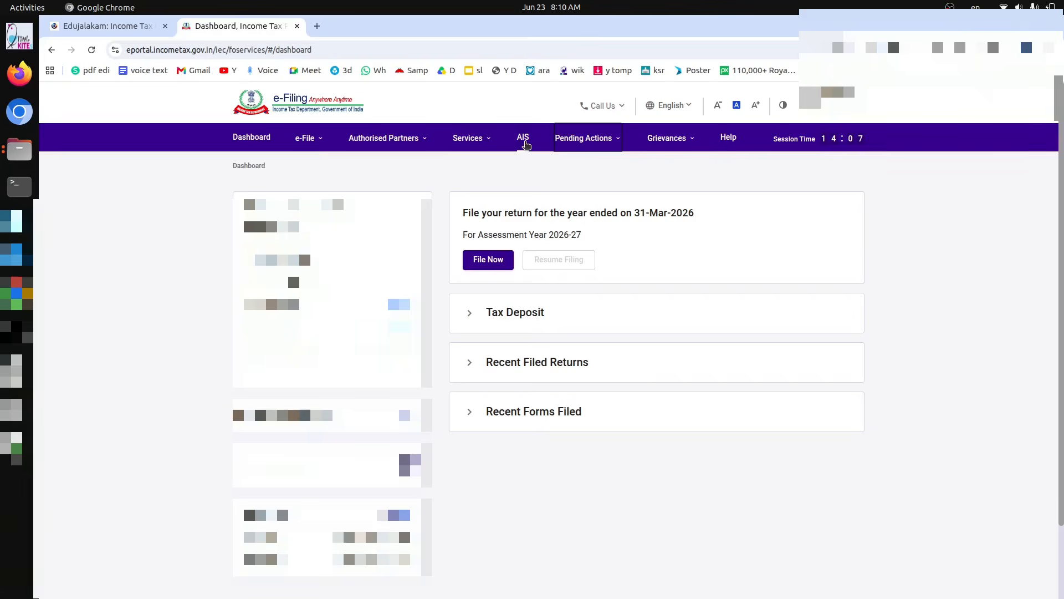
- Open the AIS/TIS download options for F.Y. 2025-26, read the PDF password format and close the Compliance Portal
click(524, 138)
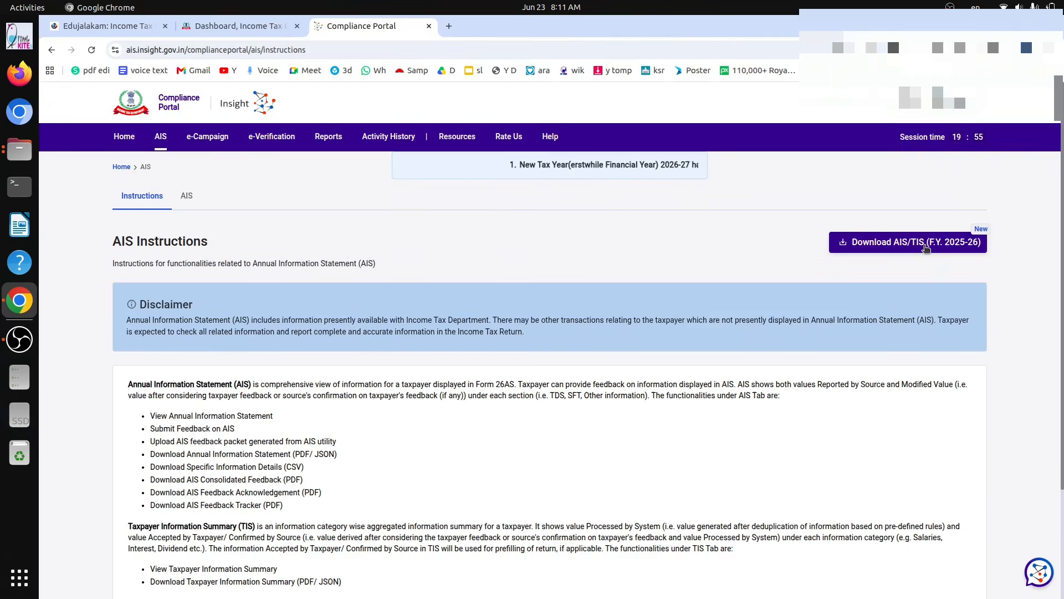
click(924, 243)
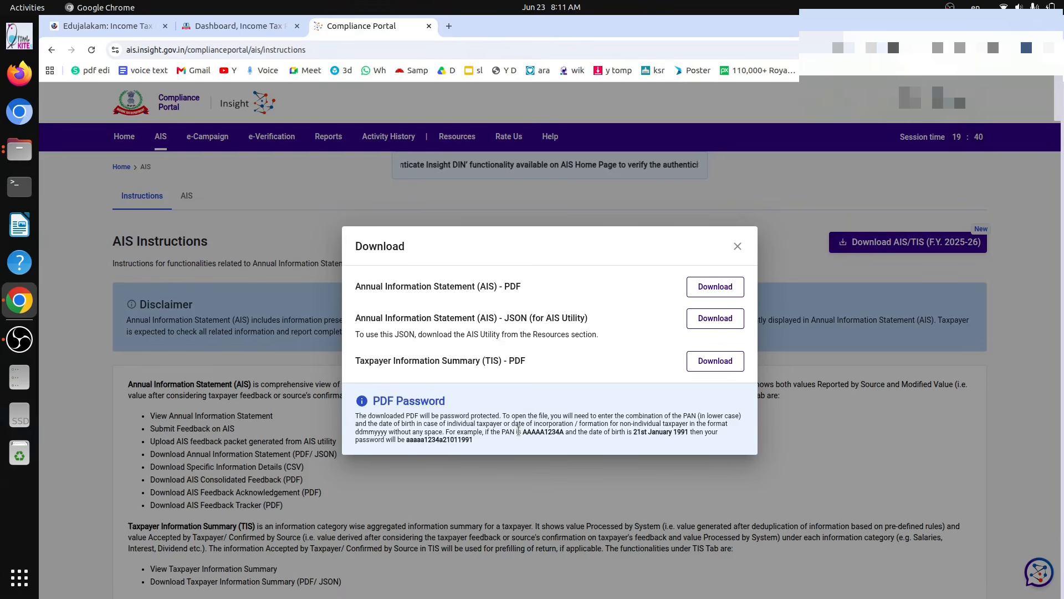
drag(530, 432, 563, 441)
drag(563, 441, 564, 433)
drag(633, 432, 668, 433)
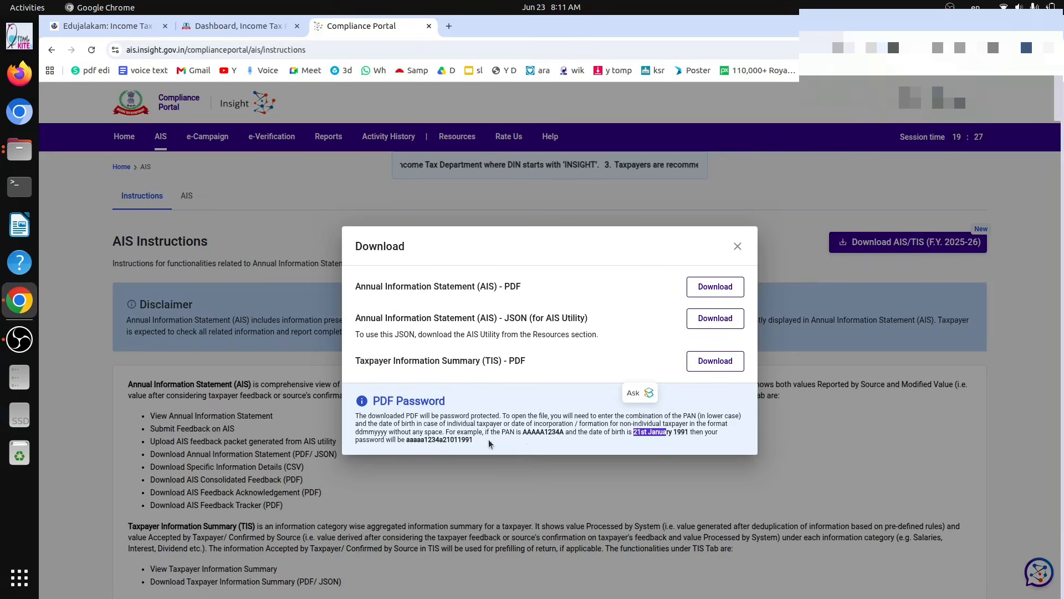
key(ctrl+w)
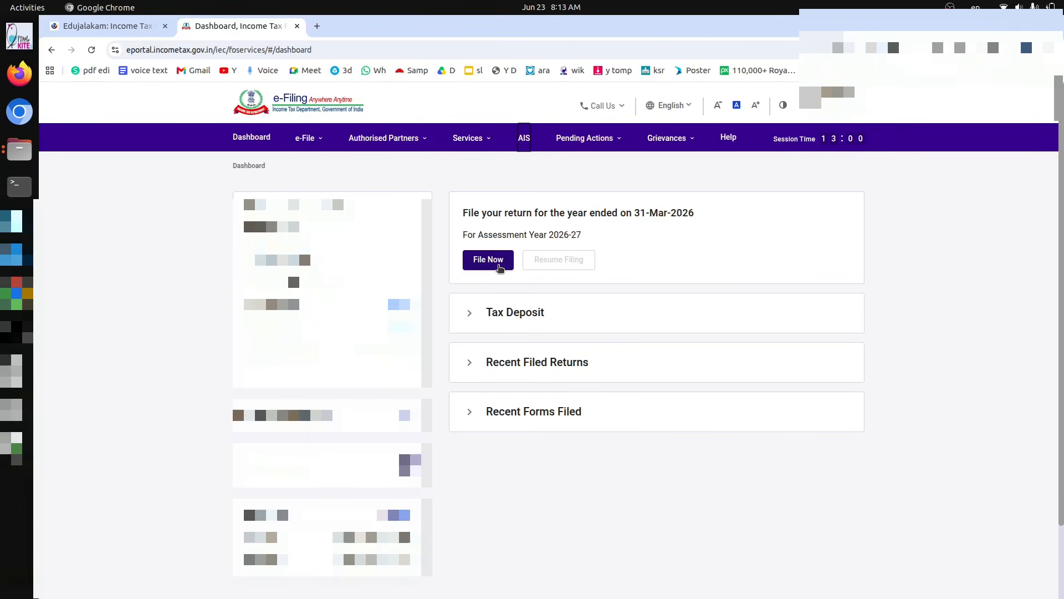
- Start filing the income tax return for assessment year 2026-27 with Online as the mode of filing
click(497, 265)
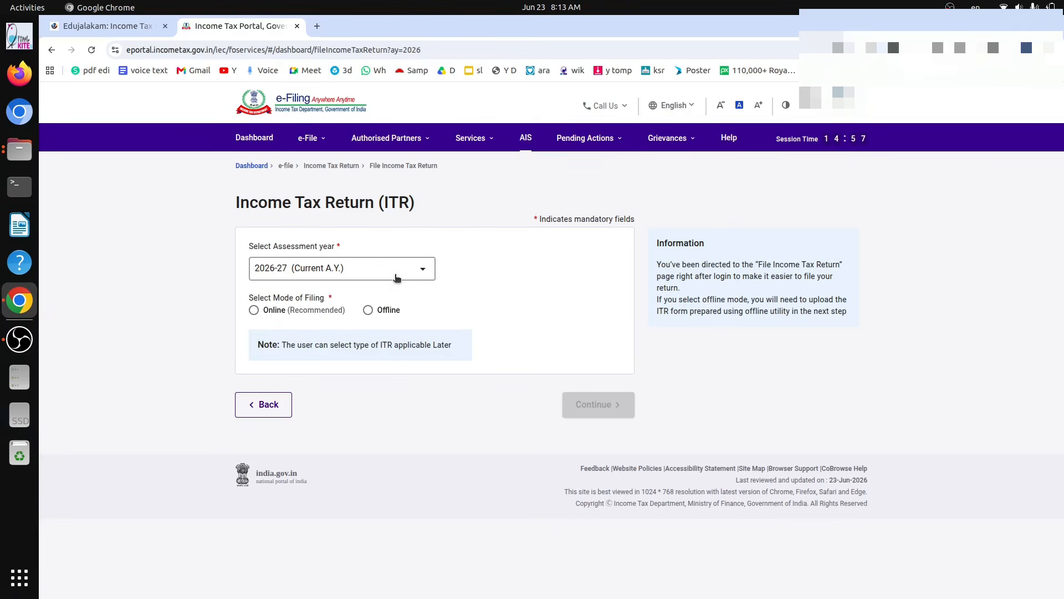
click(397, 277)
click(237, 312)
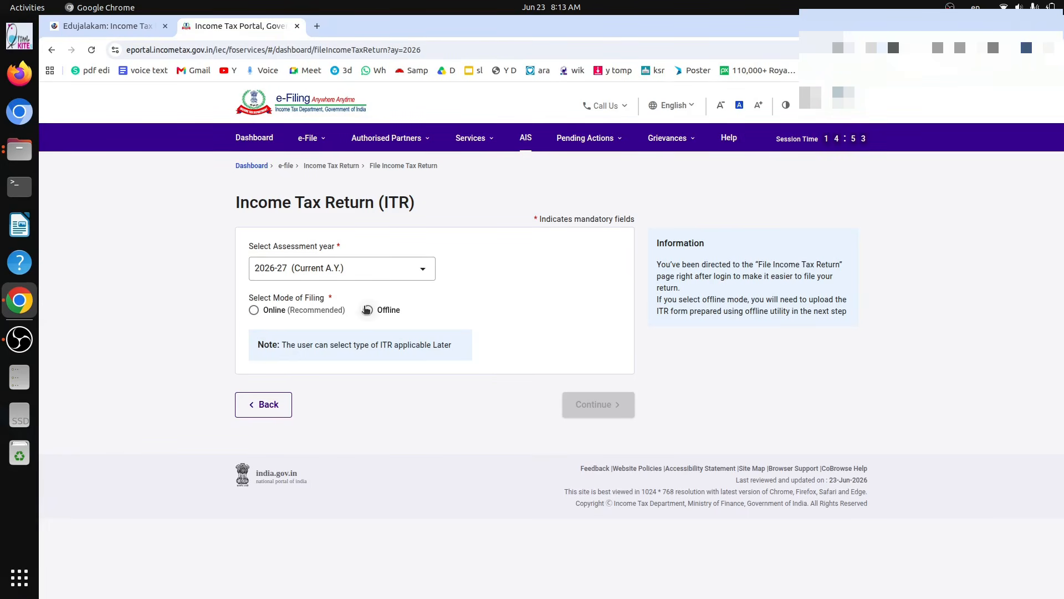
click(254, 310)
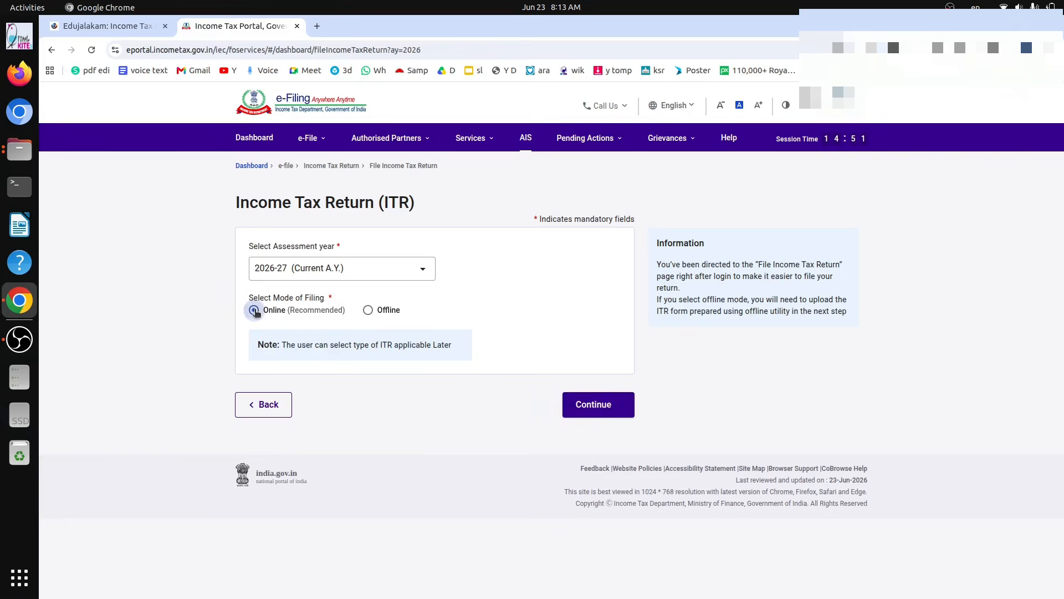
click(595, 411)
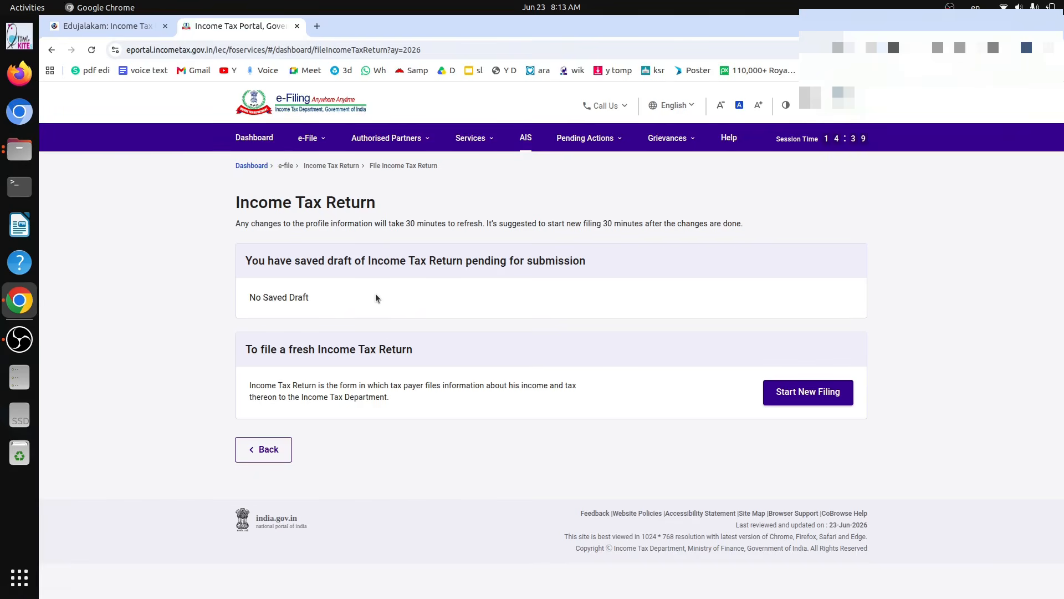
- Start a new filing, choose form ITR-1 and acknowledge the notice about the default New Tax Regime
click(810, 396)
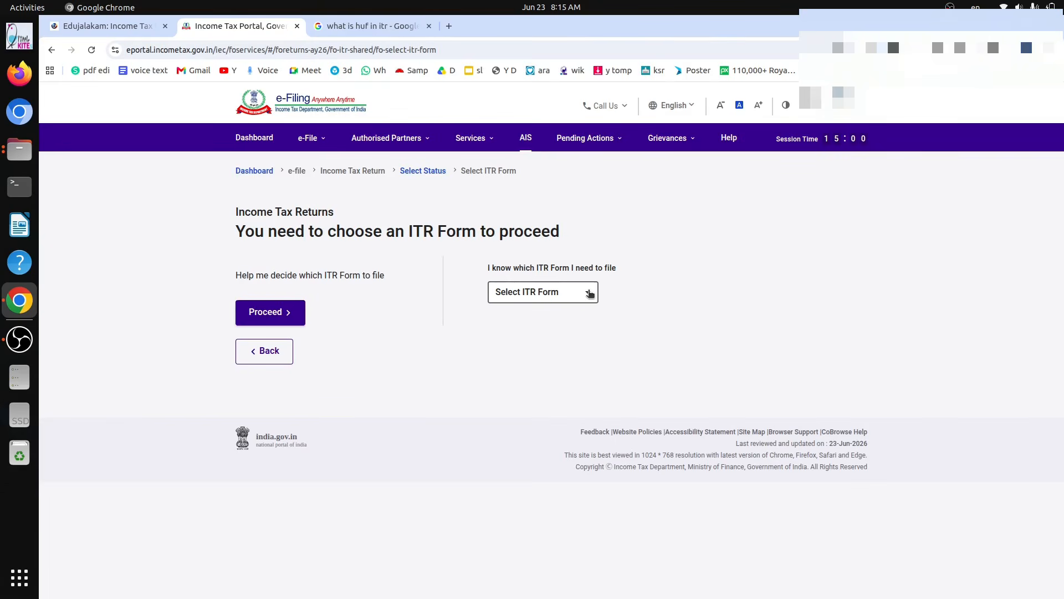
click(590, 293)
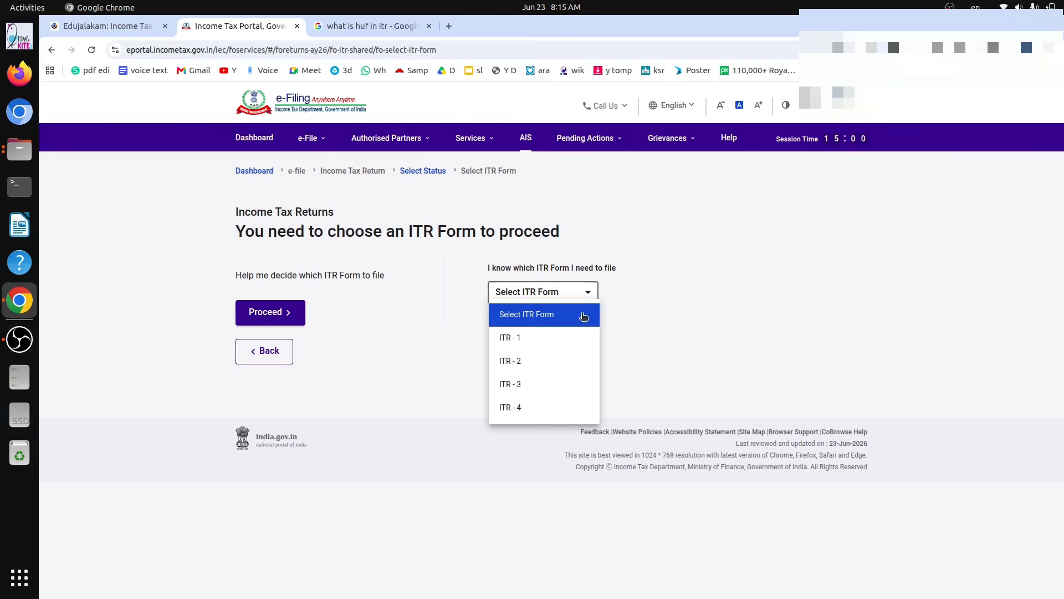
click(526, 337)
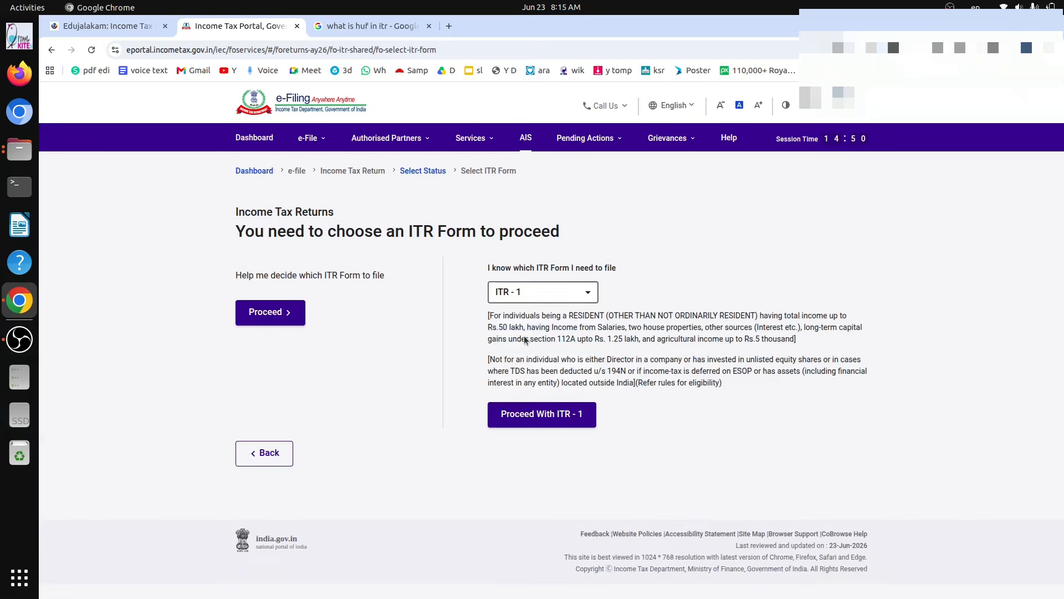
click(541, 419)
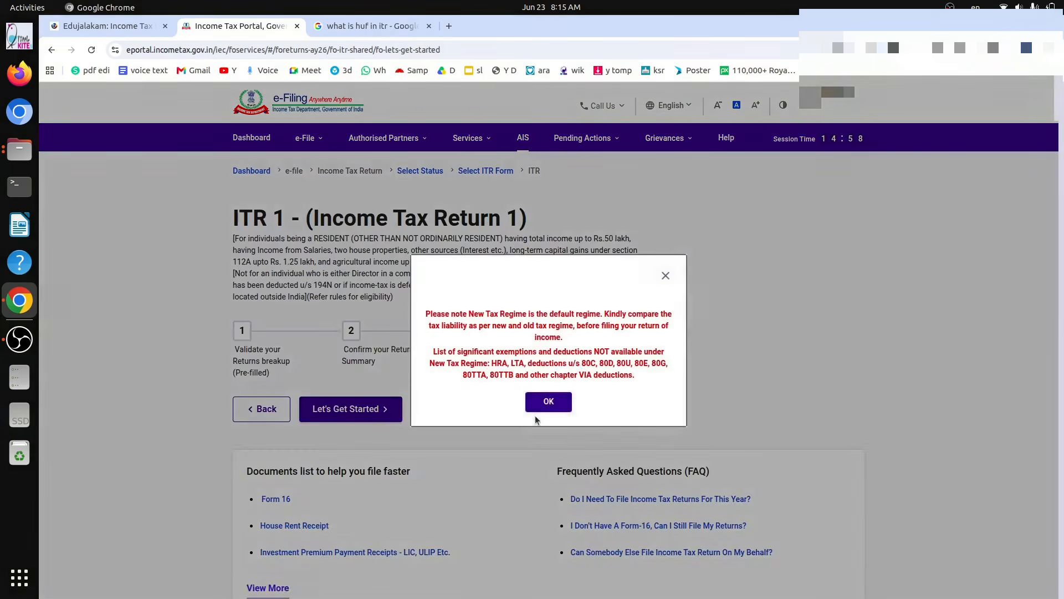
click(540, 418)
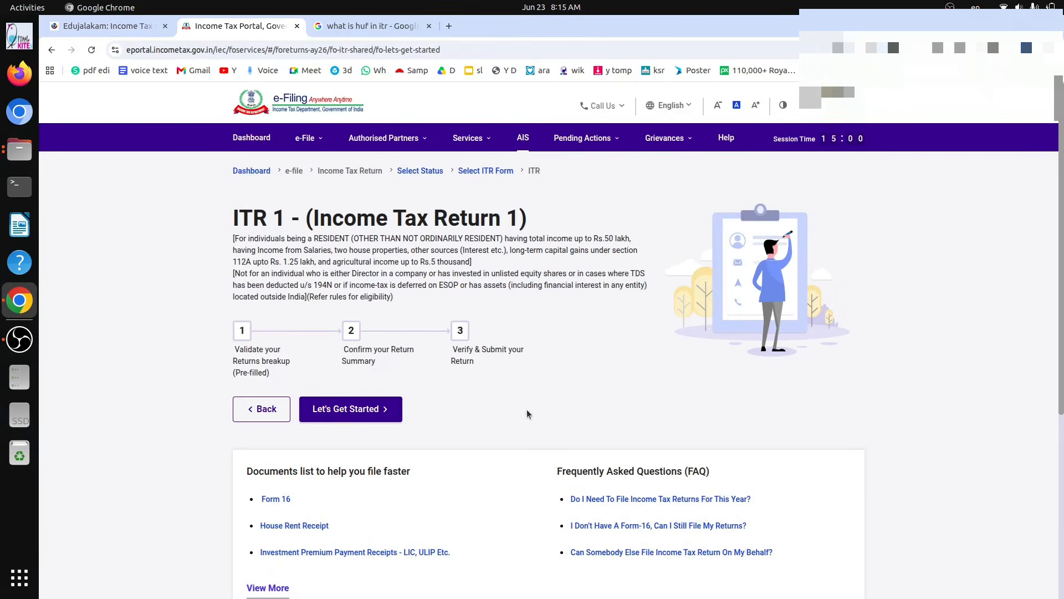
- Begin ITR-1 with taxable income above the basic exemption limit as the filing reason and acknowledge the pre-filled data notice
scroll(370, 188, down, 4)
click(369, 186)
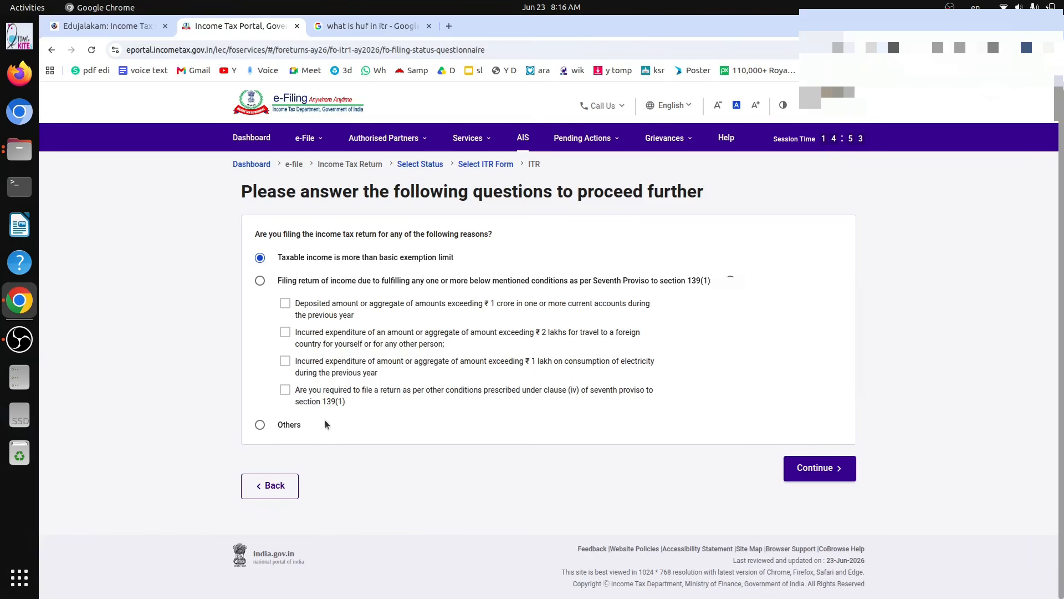
click(831, 479)
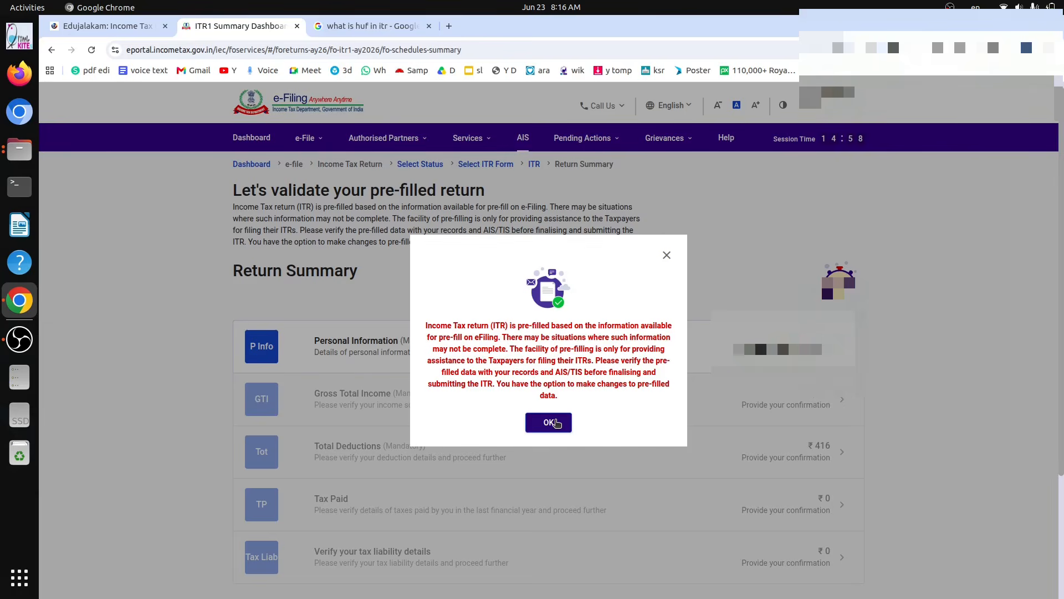
click(549, 422)
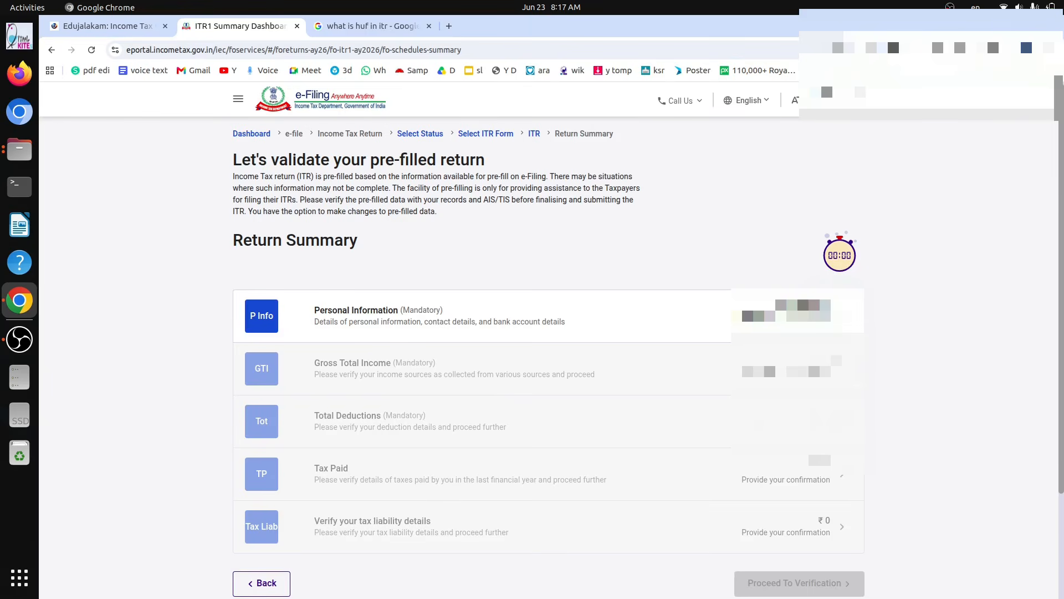
- Review the pre-filled Personal Information section, including filing section and bank details, and confirm it
click(375, 320)
scroll(814, 440, down, 3)
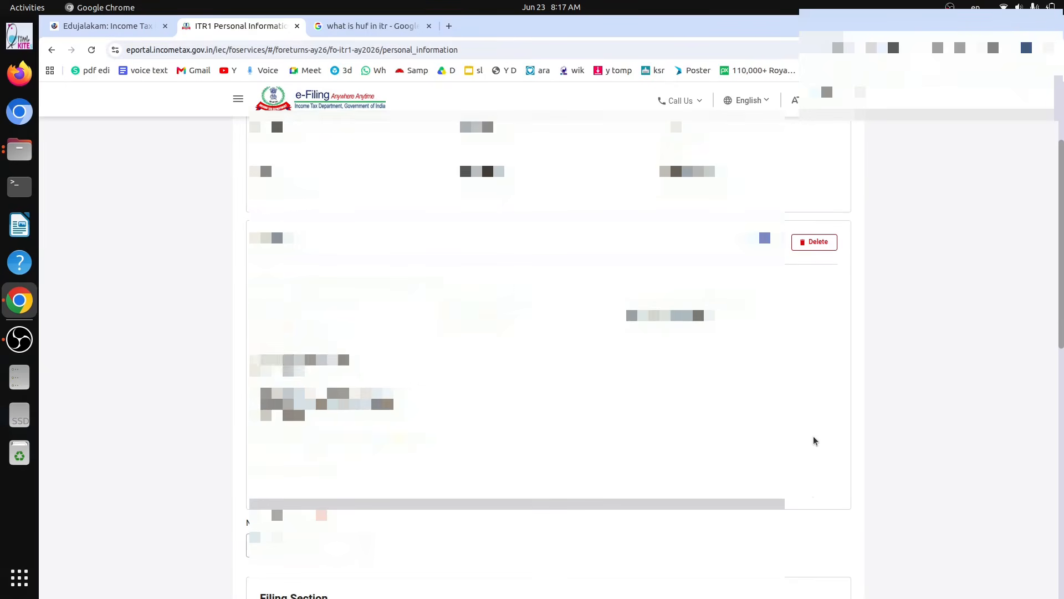
scroll(776, 448, down, 5)
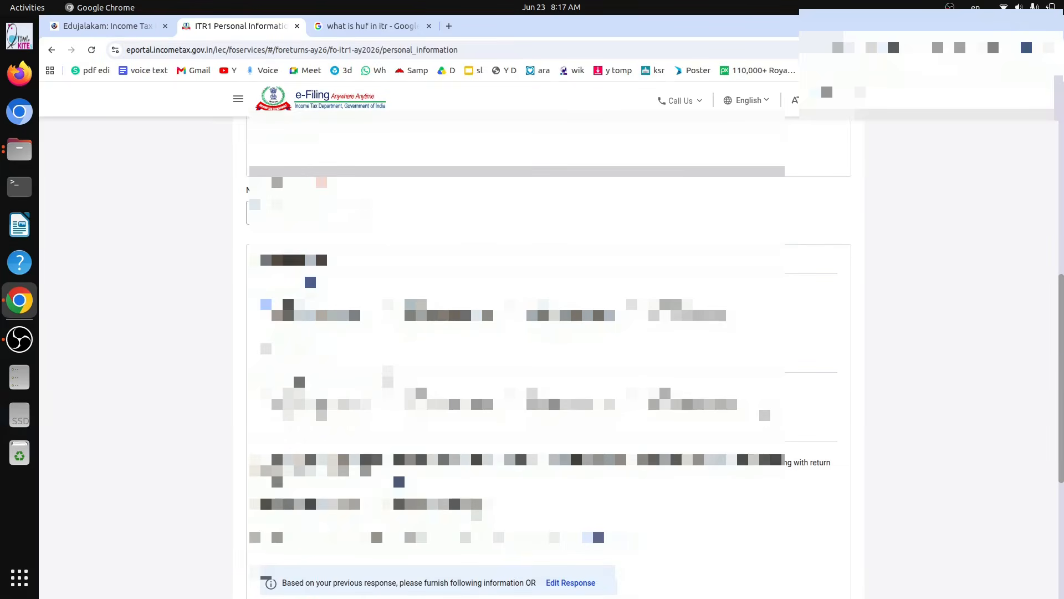
scroll(867, 552, down, 3)
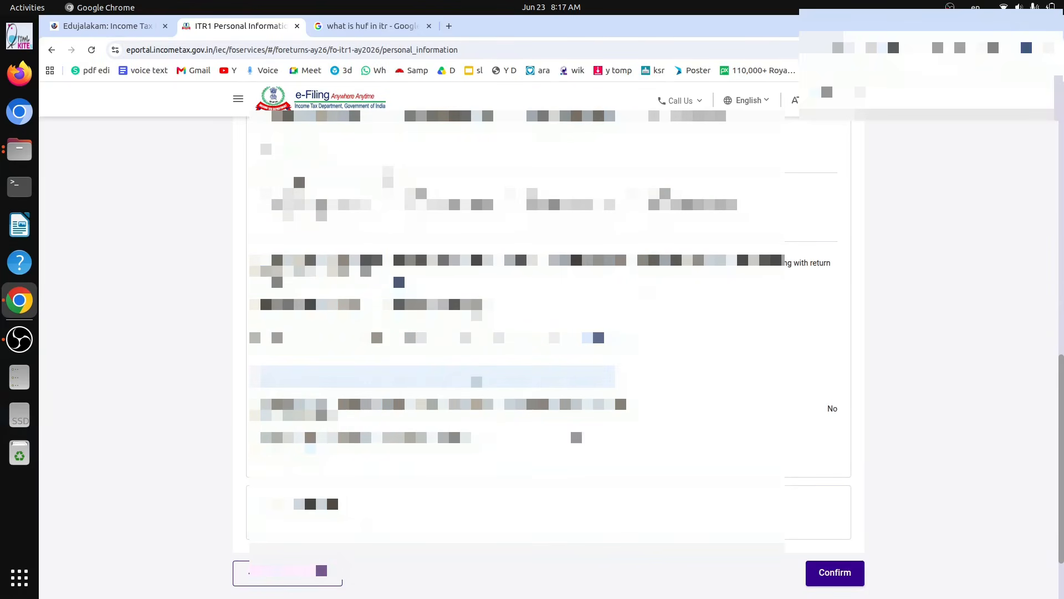
click(851, 573)
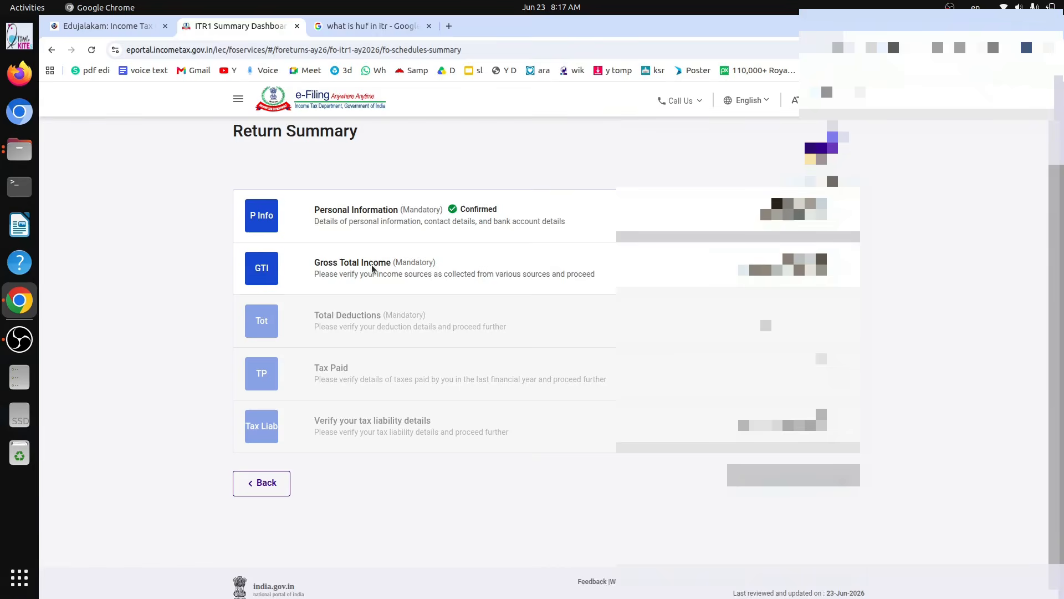
- Review and confirm the Gross Total Income and Total Deductions sections of the return
click(372, 269)
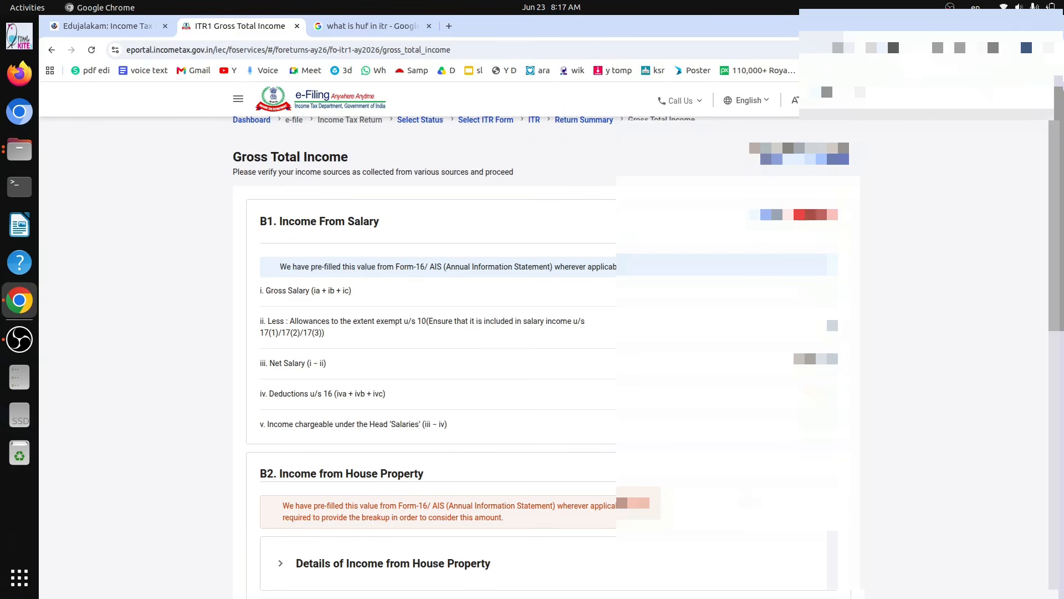
scroll(532, 333, down, 15)
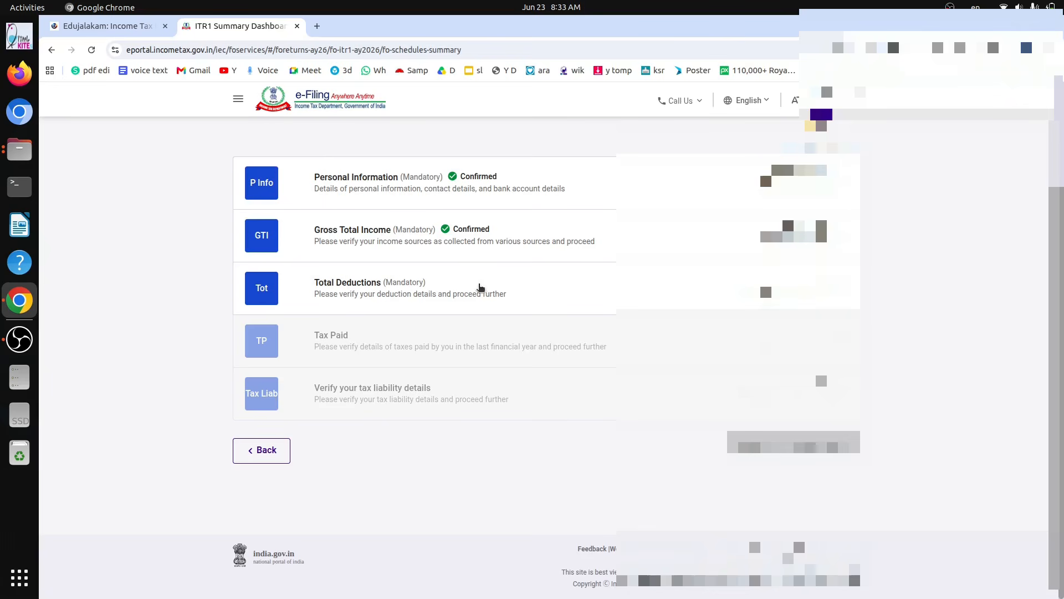
click(789, 290)
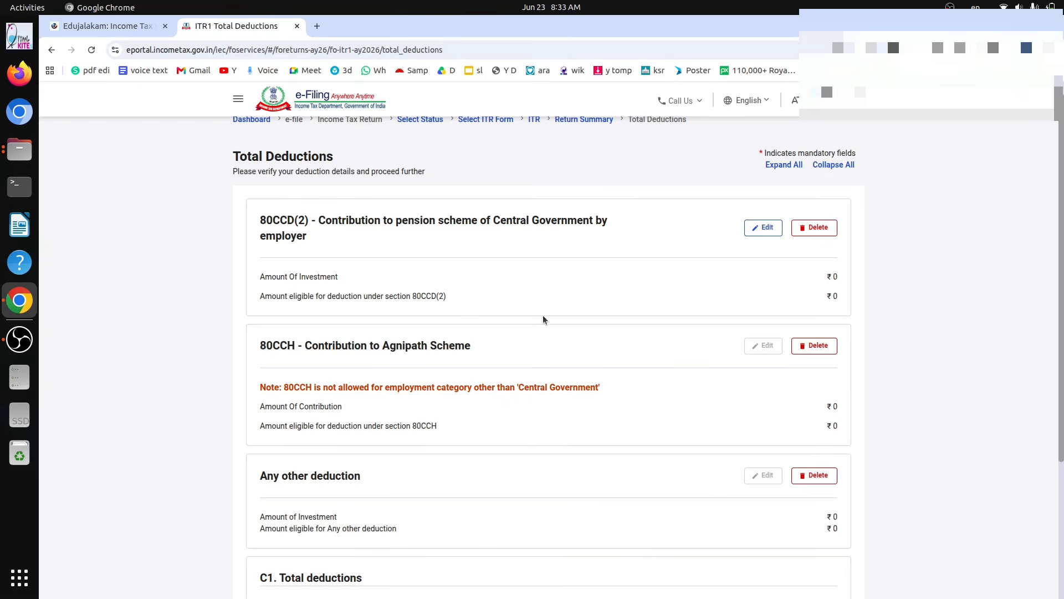
scroll(514, 377, down, 5)
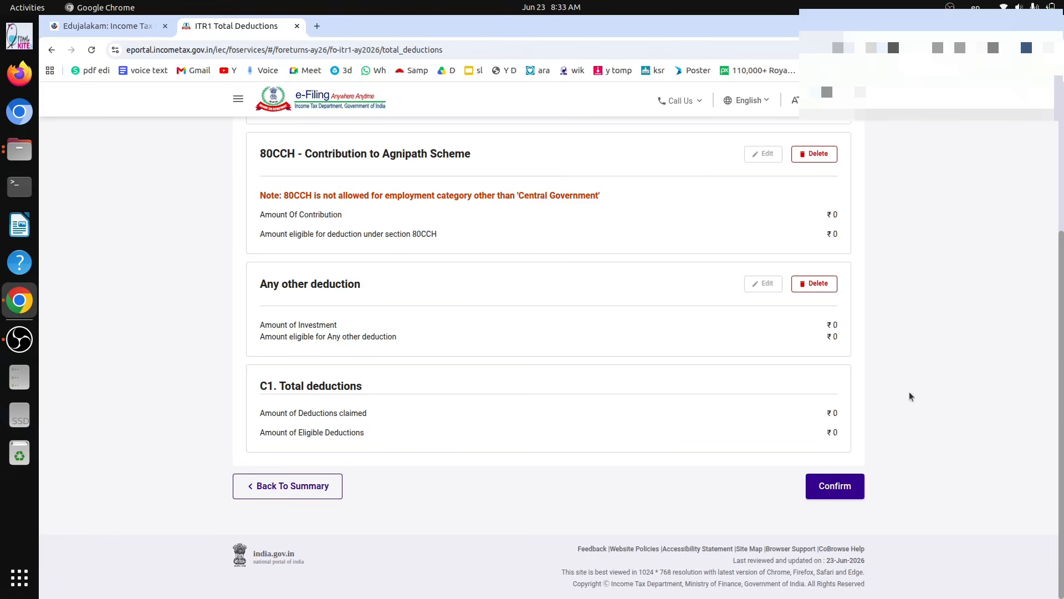
click(846, 487)
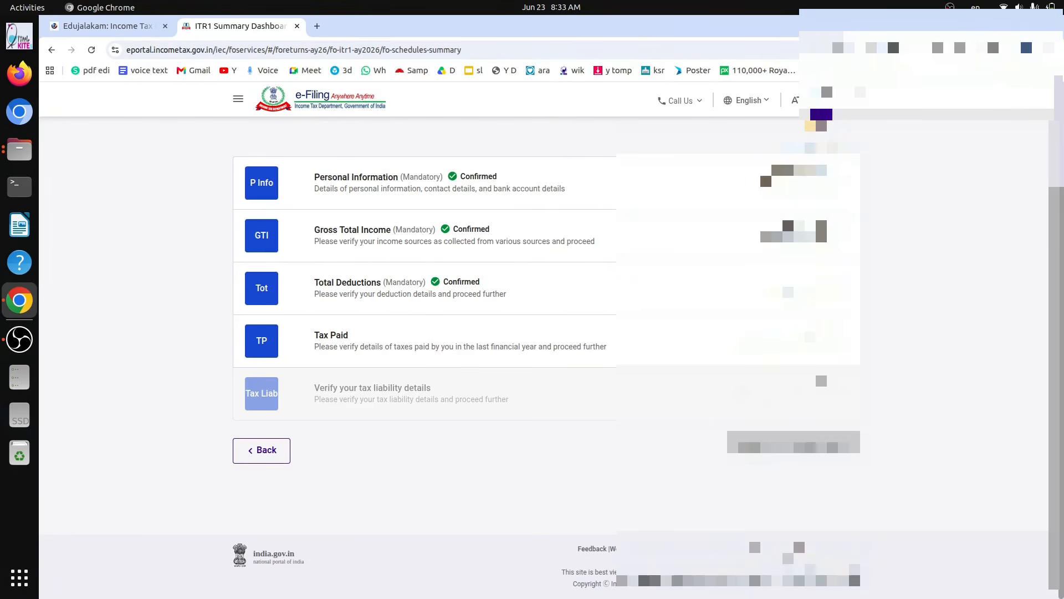
- Check the TDS, TCS and advance tax schedules in the Tax Paid section and confirm the section
click(811, 336)
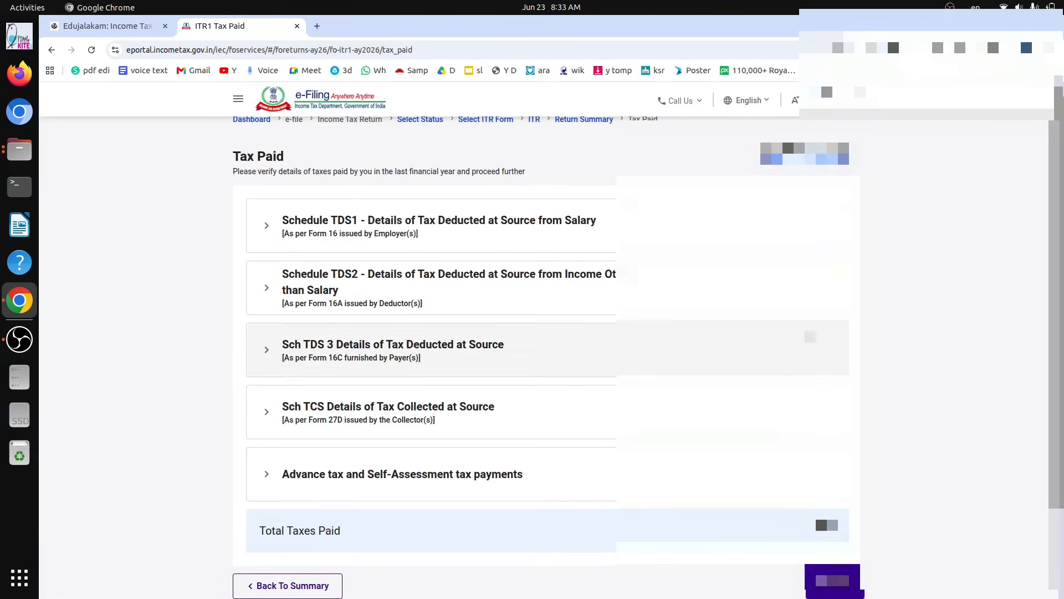
scroll(662, 465, down, 3)
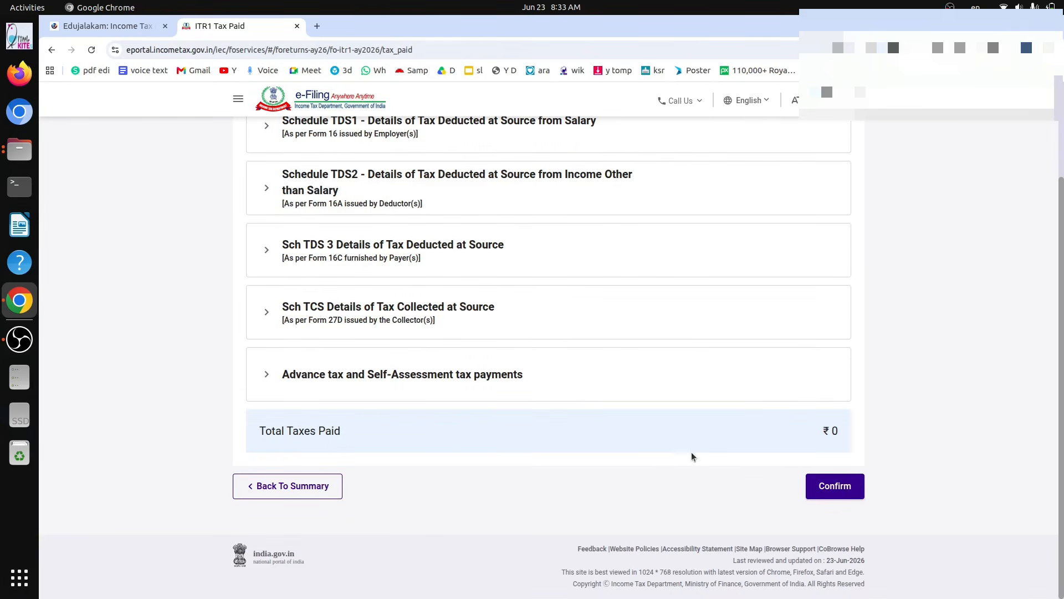
scroll(654, 415, up, 2)
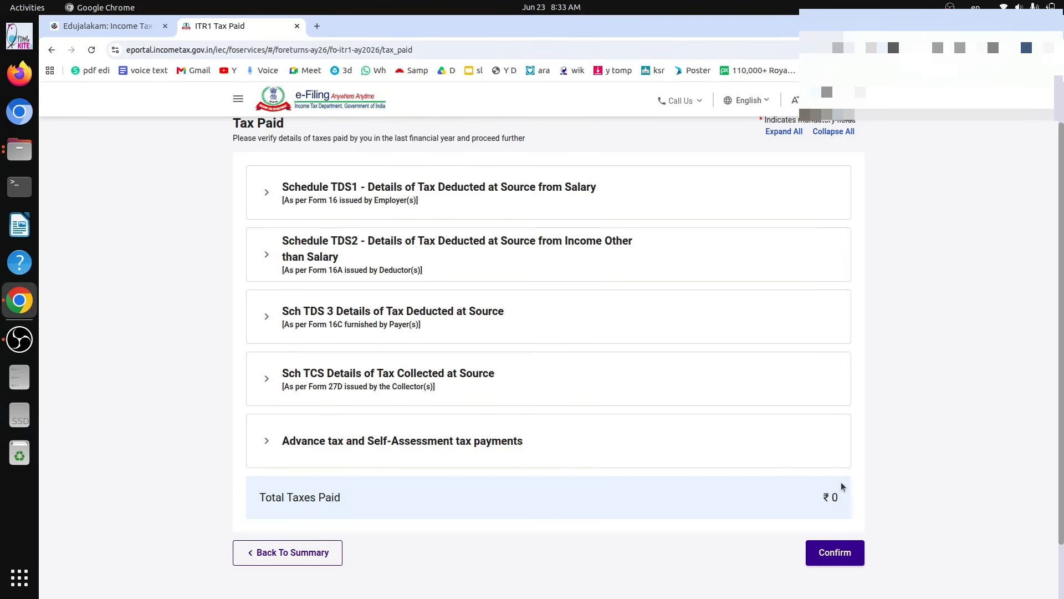
click(832, 563)
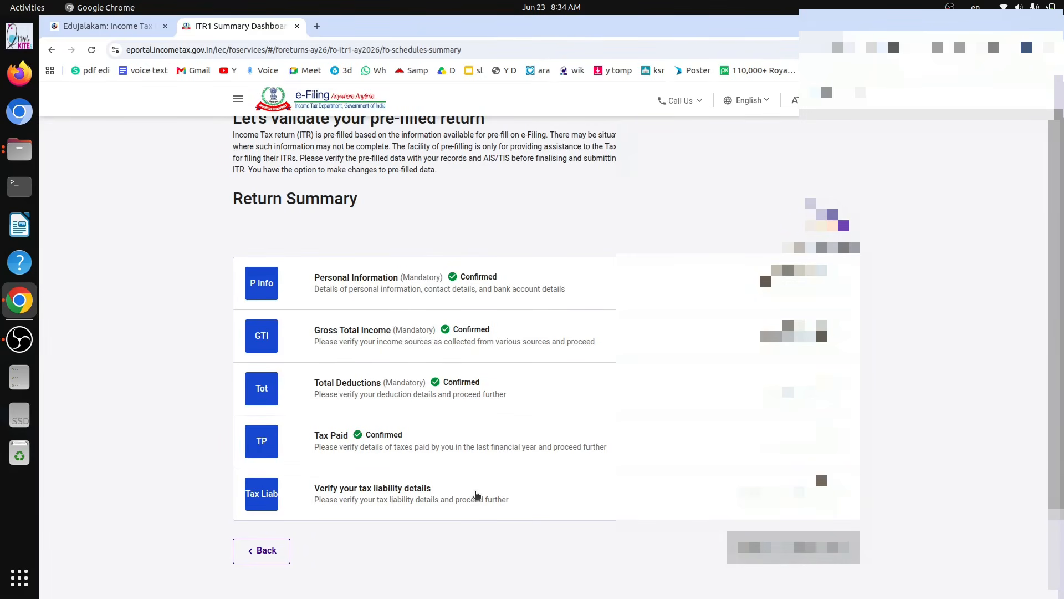
- Review the income, tax payable, interest and fee computations in the tax liability details and confirm them
click(476, 495)
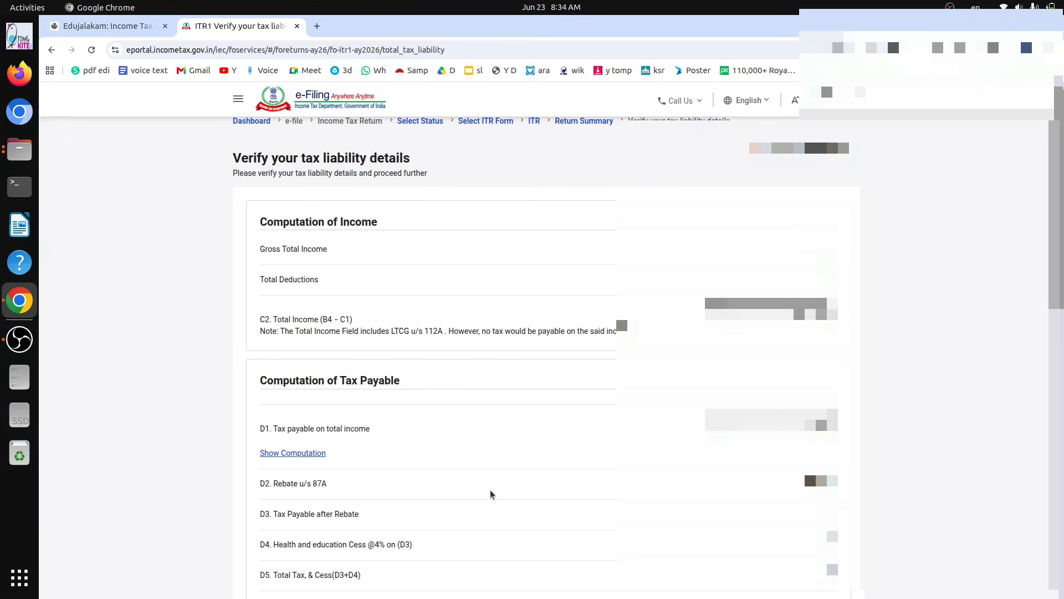
scroll(488, 494, down, 1)
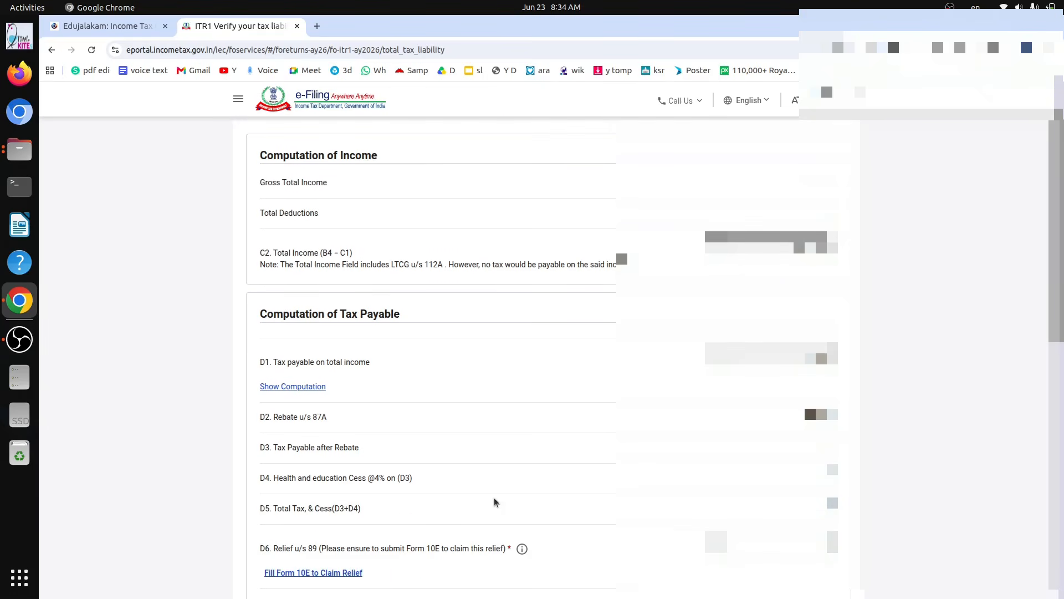
scroll(488, 484, down, 4)
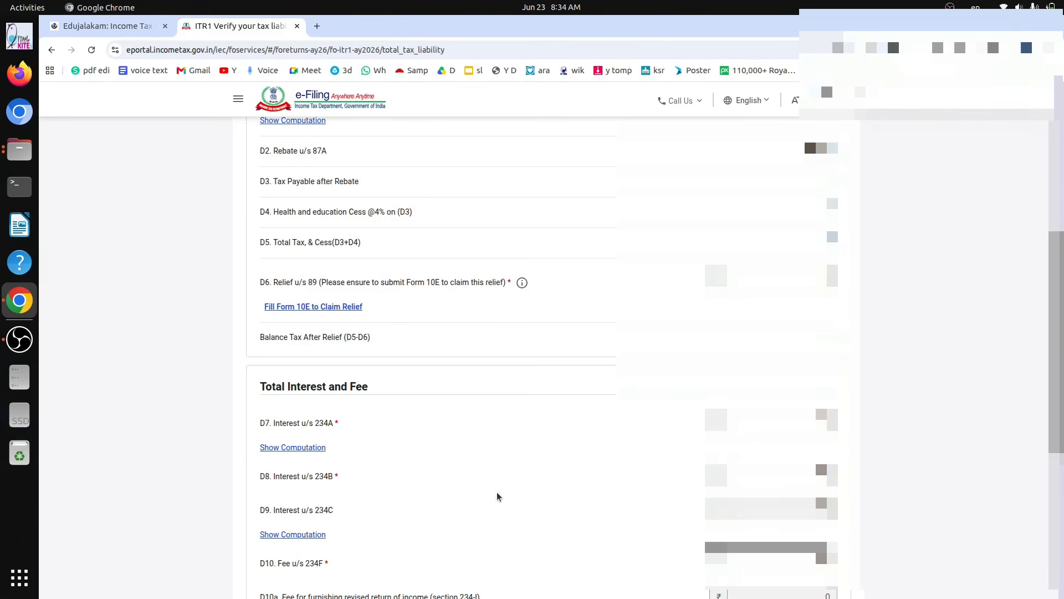
scroll(496, 491, down, 5)
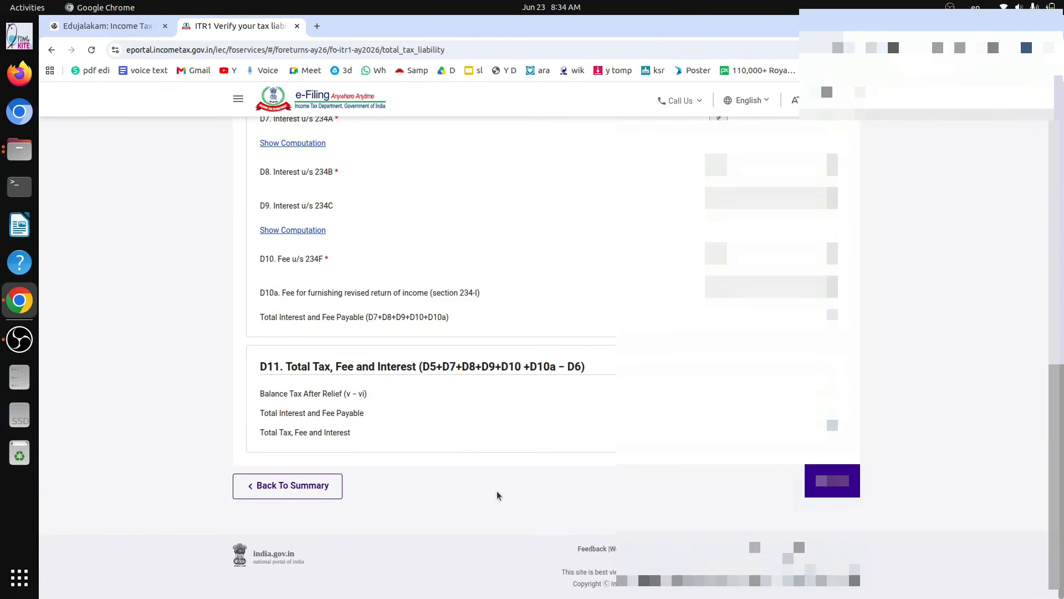
scroll(498, 490, up, 12)
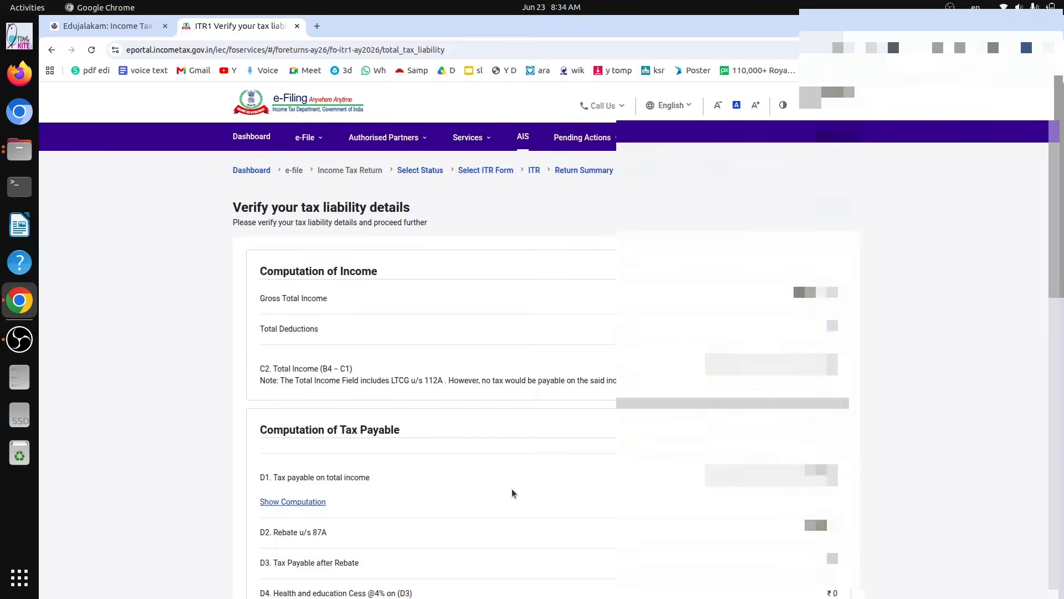
scroll(513, 491, down, 4)
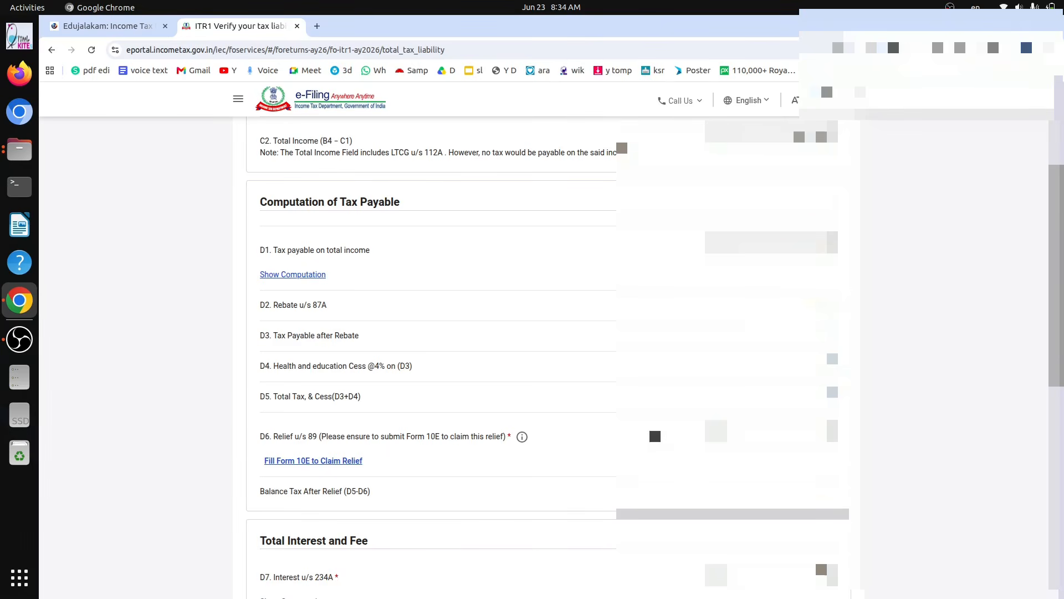
scroll(655, 436, down, 1)
scroll(656, 437, down, 5)
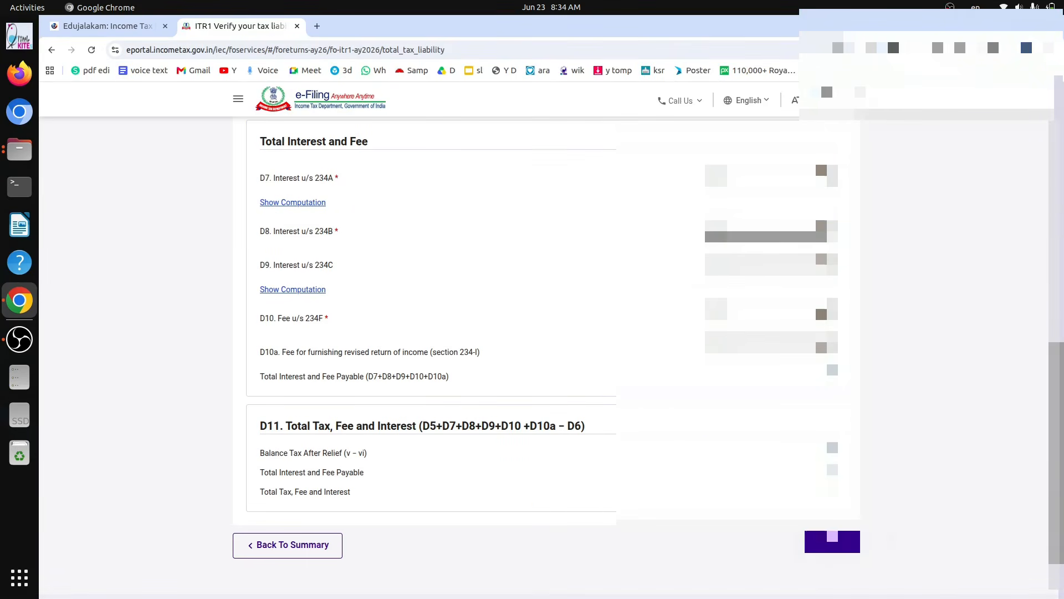
click(833, 542)
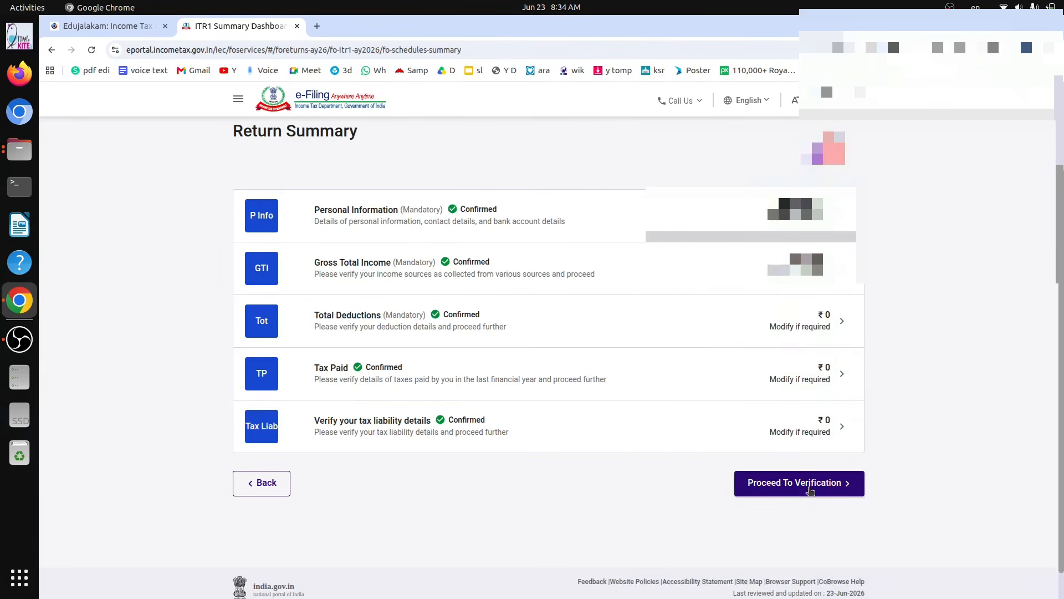
- Proceed from the return summary to verification, check the tax summary and continue to preview and submit the return
click(810, 490)
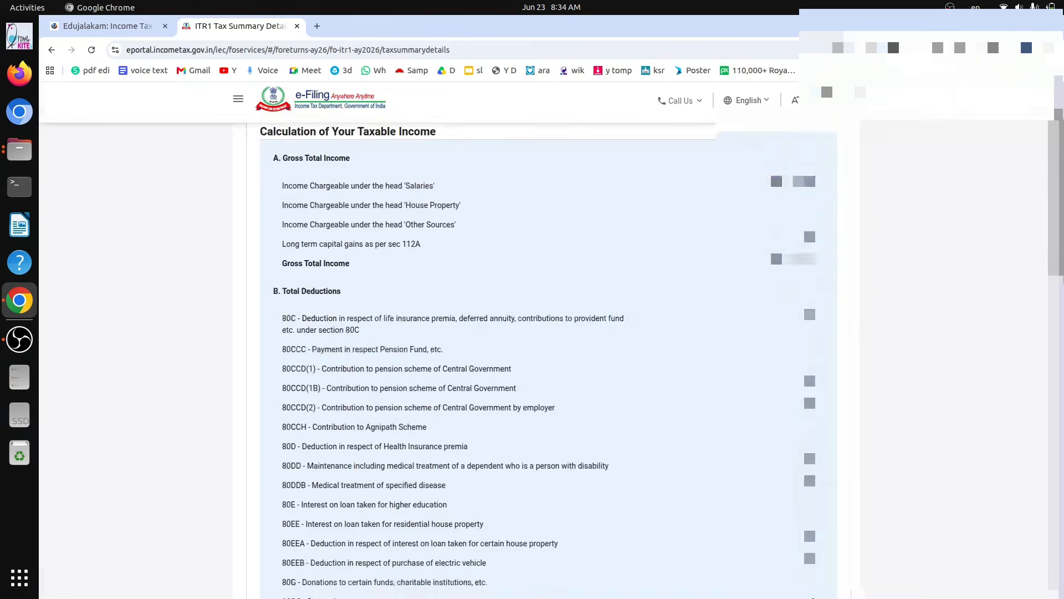
scroll(588, 429, down, 10)
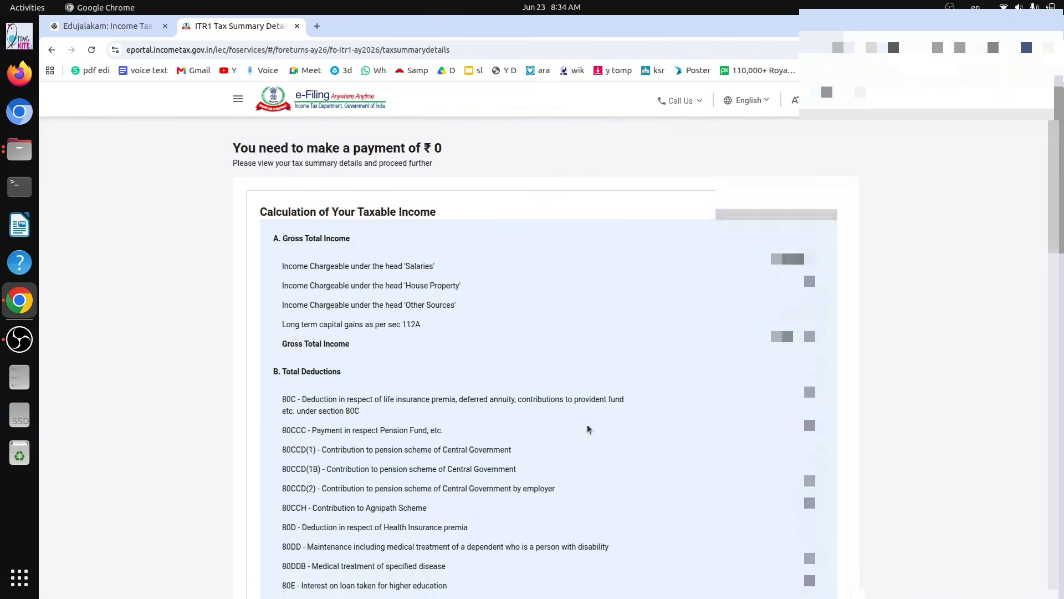
scroll(587, 430, down, 6)
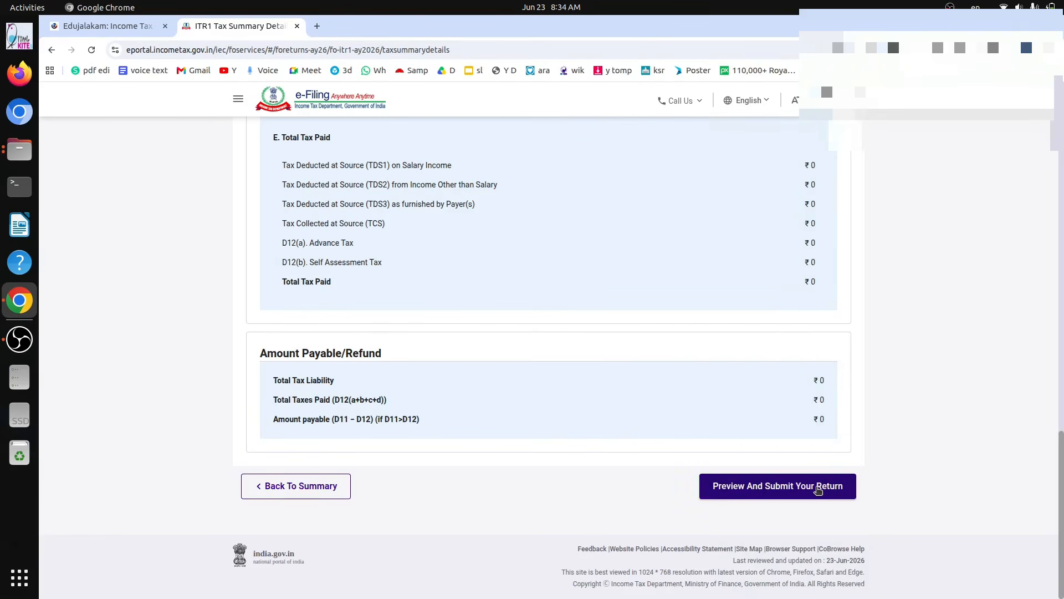
click(817, 491)
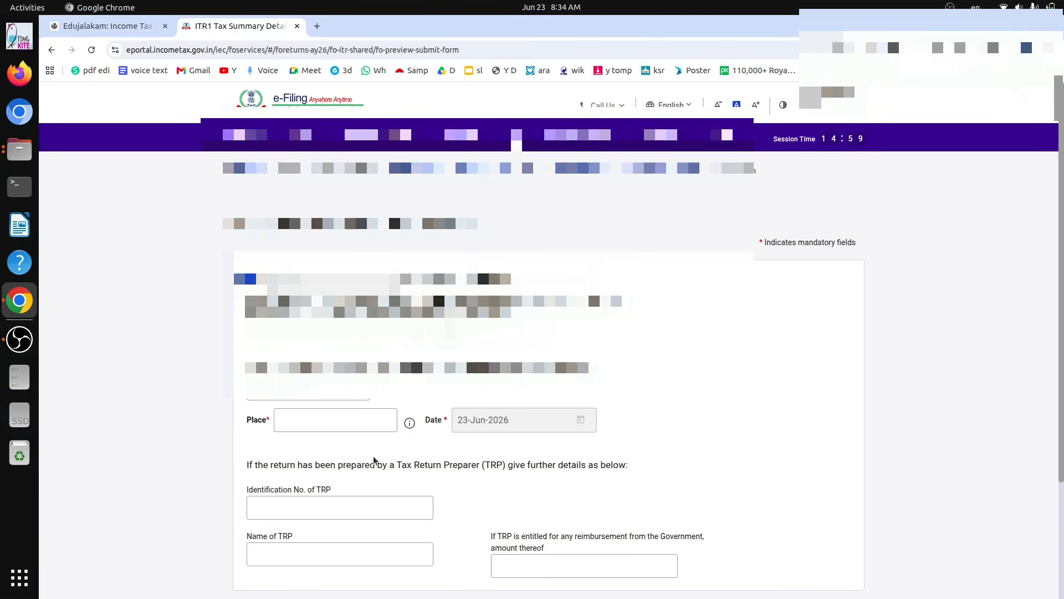
- Enter the place of filing in the declaration, run the return validation and read its result
click(360, 424)
click(365, 442)
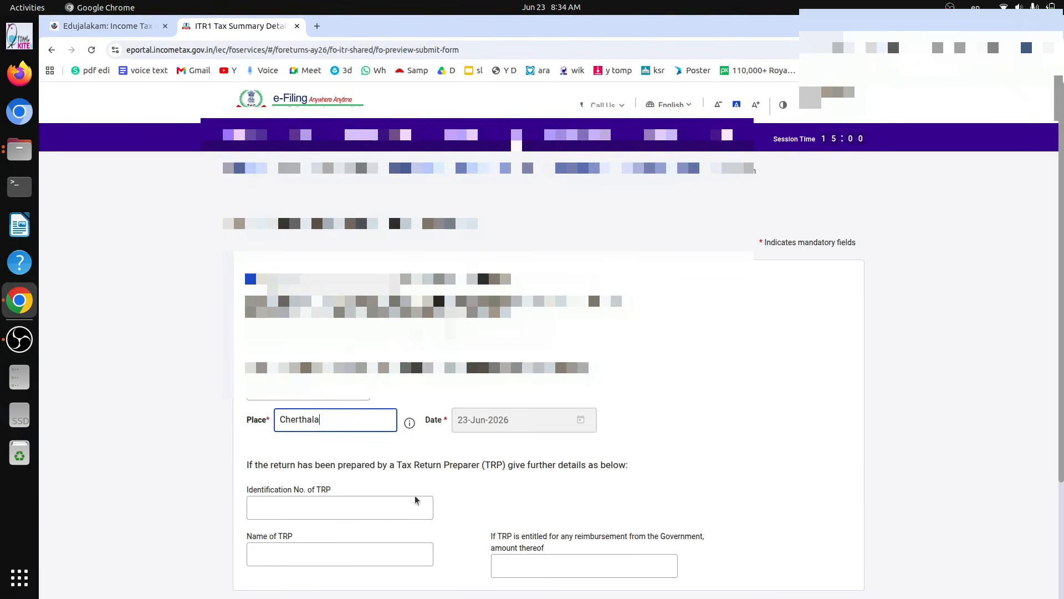
scroll(731, 420, down, 3)
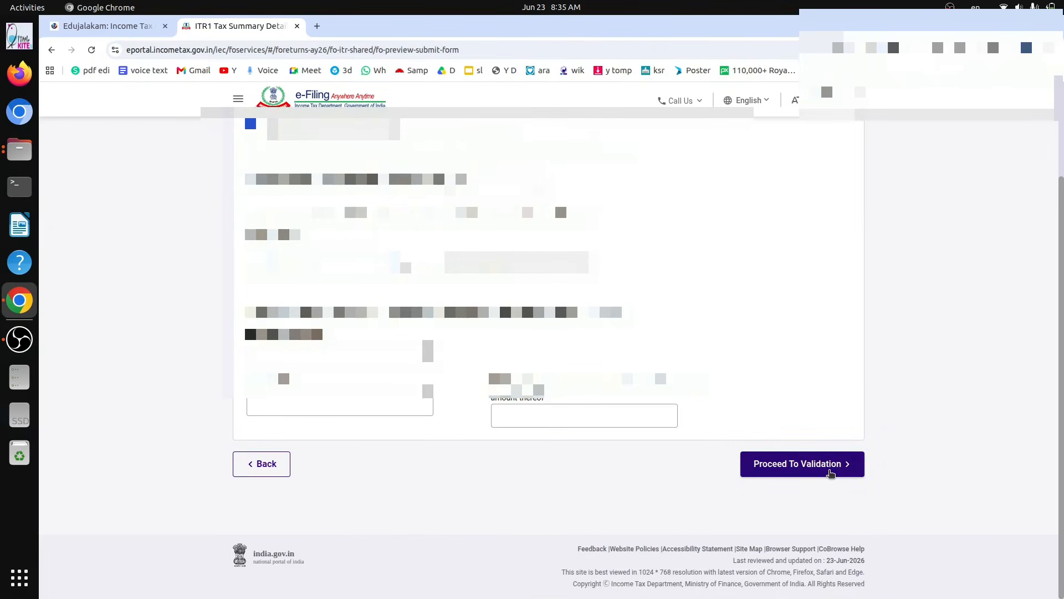
click(830, 471)
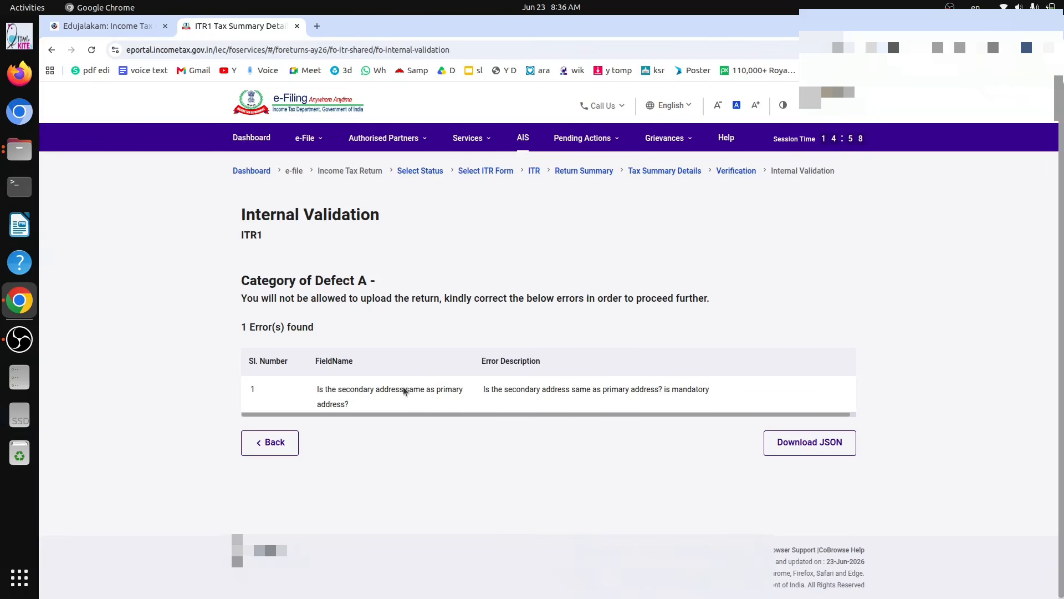
click(377, 393)
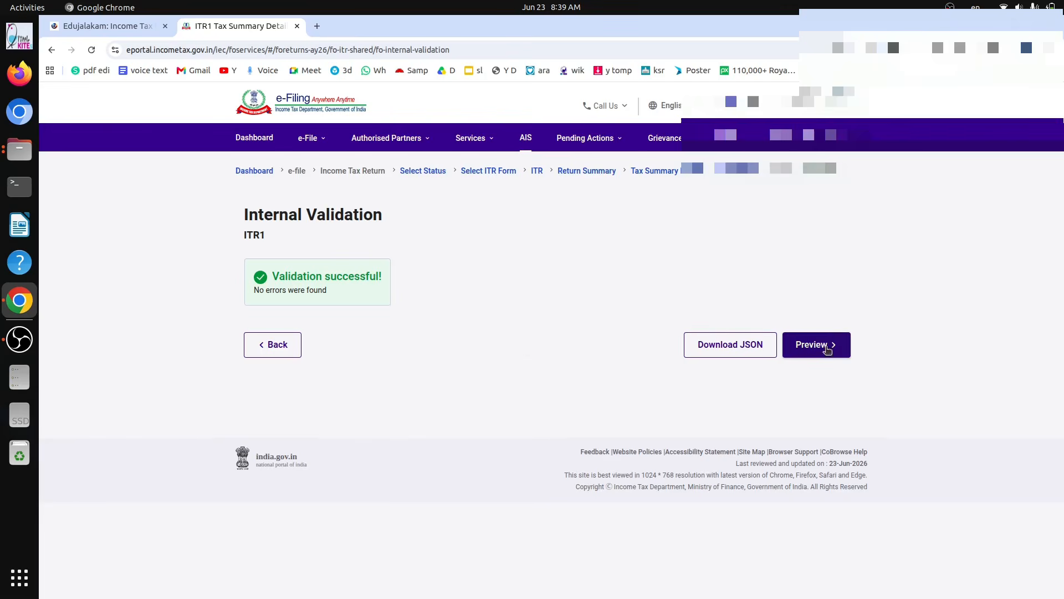
- Take the validated return through preview to verification and choose E-Verify Now as the verification method
click(829, 347)
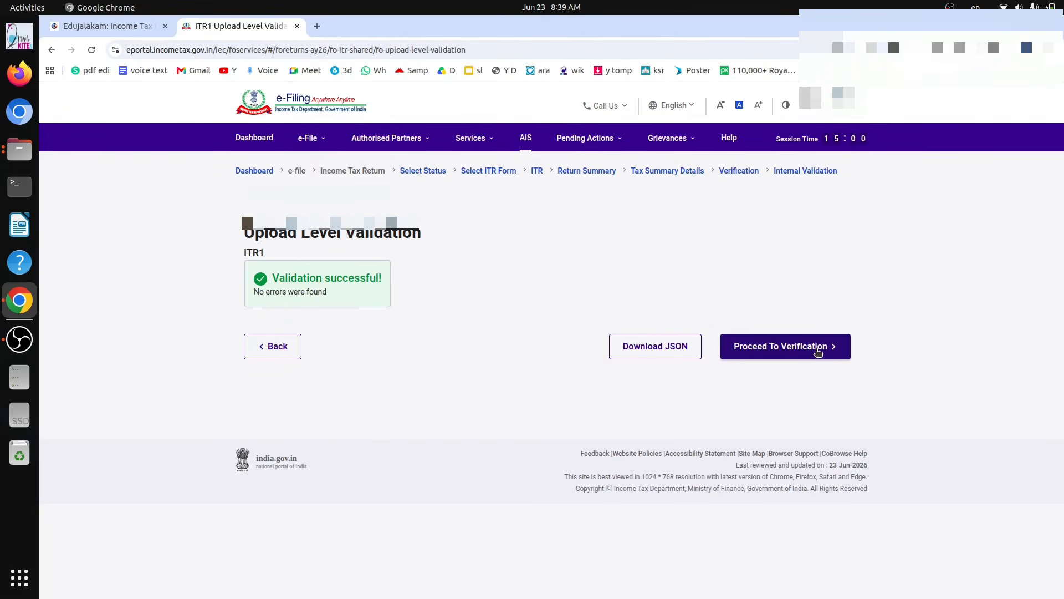
click(817, 349)
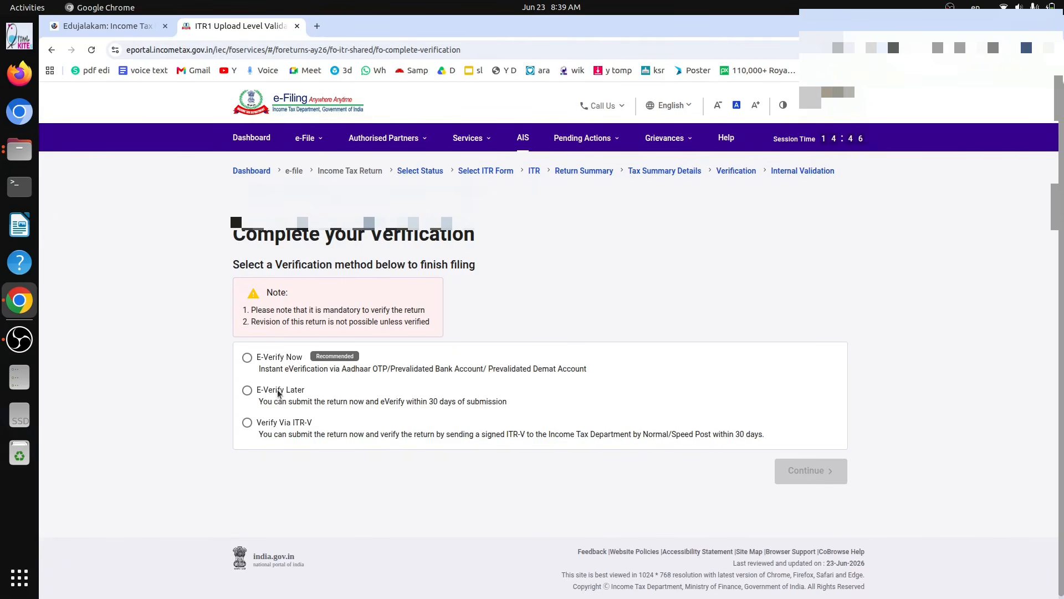
click(247, 358)
click(830, 472)
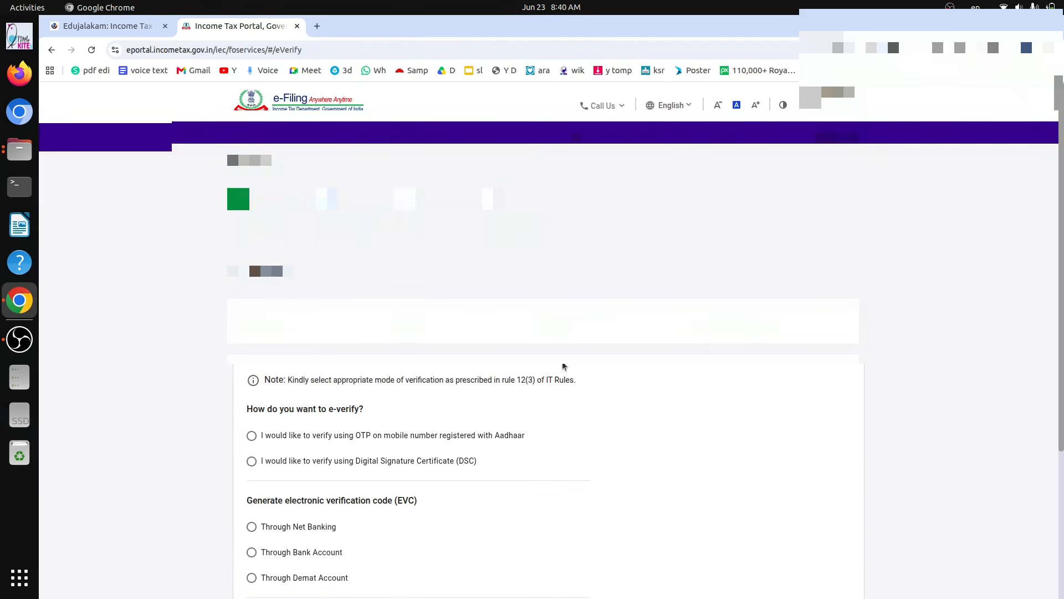
- Choose e-verification by OTP on the Aadhaar-registered mobile number, agree to validate the Aadhaar details and generate the OTP
scroll(504, 387, down, 3)
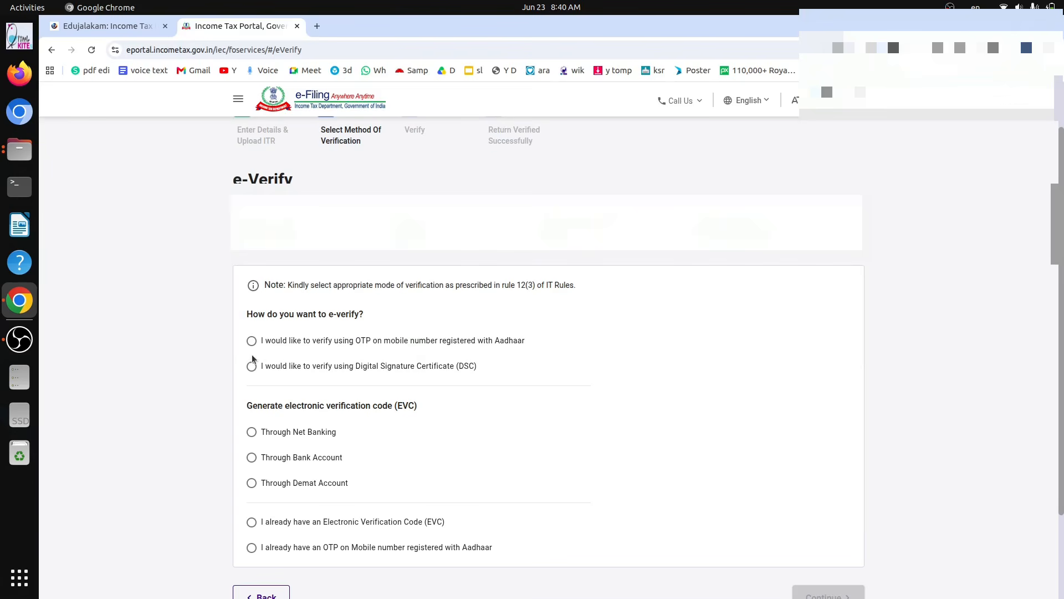
click(251, 341)
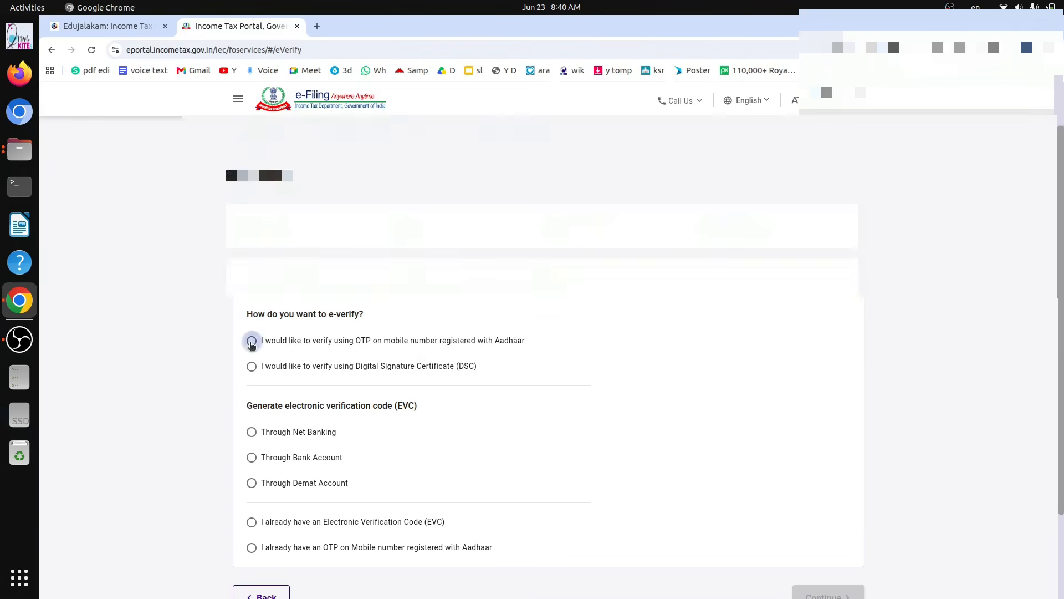
scroll(676, 393, down, 3)
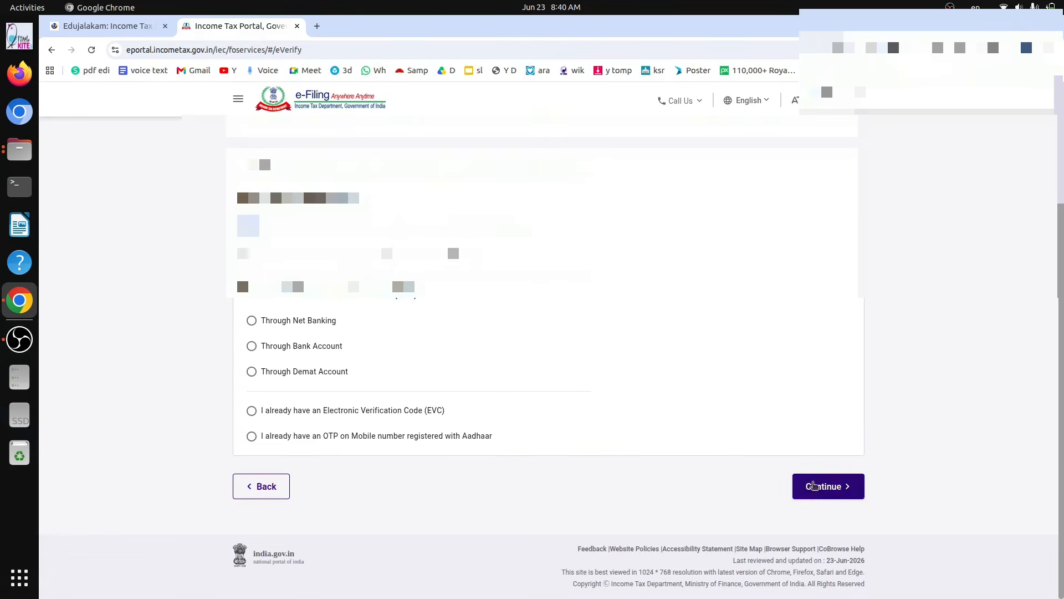
click(807, 497)
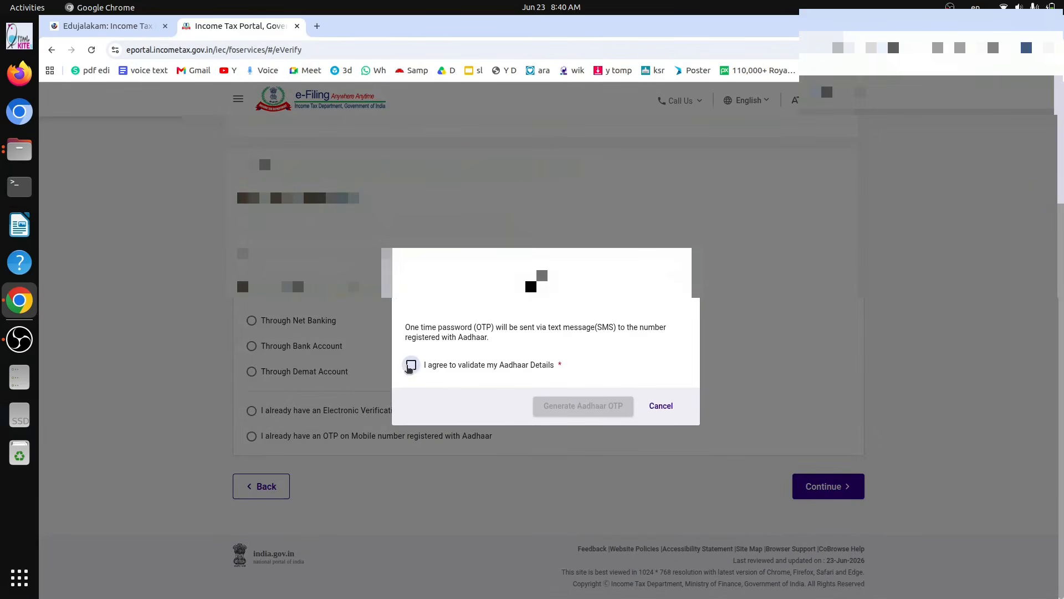
click(412, 365)
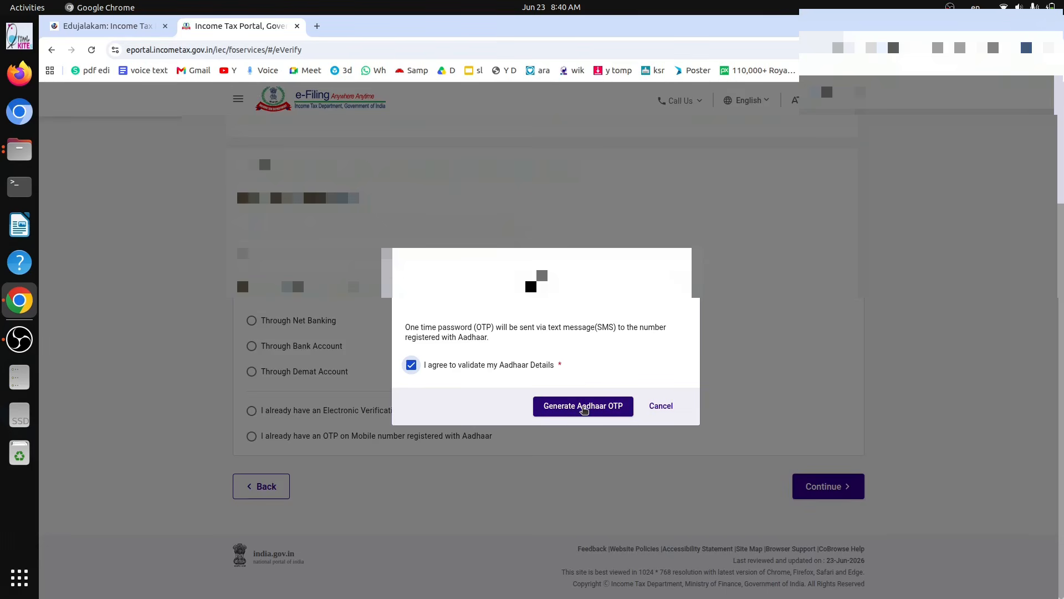
click(585, 408)
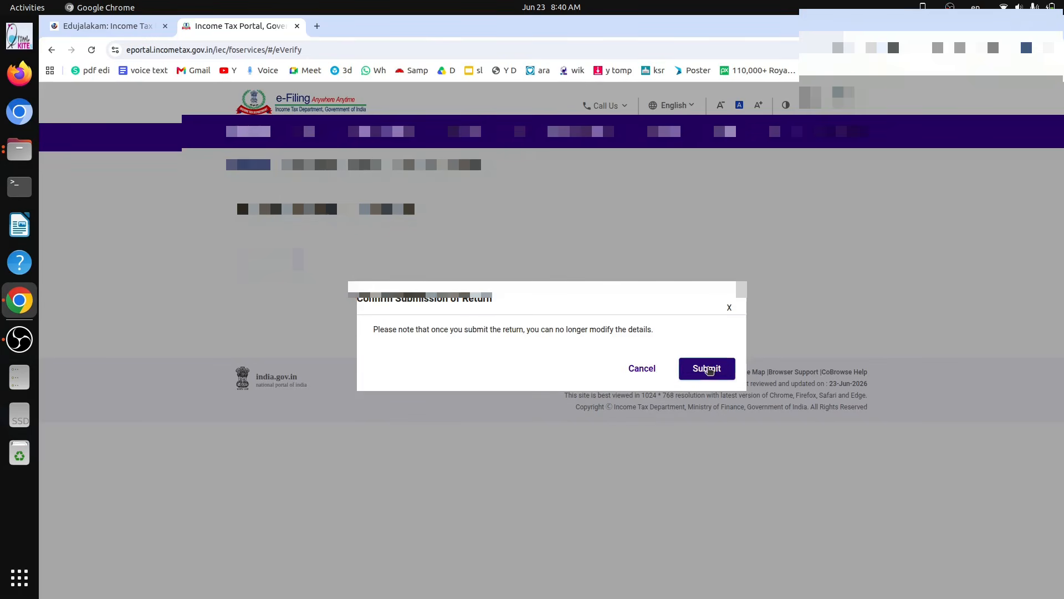
- Confirm the submission of the return and proceed to the filing acknowledgement page
click(708, 368)
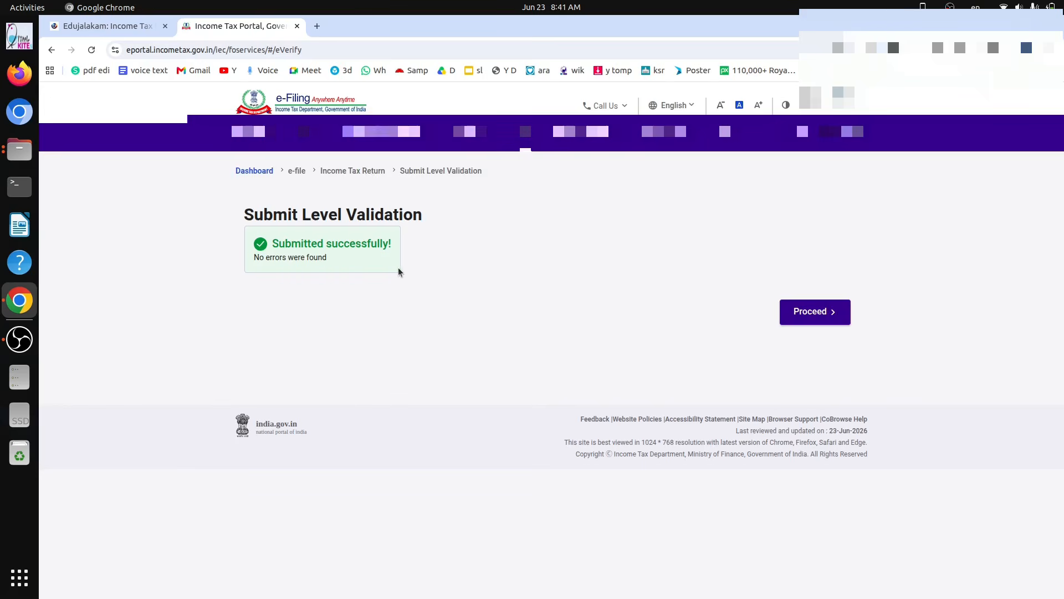
click(820, 311)
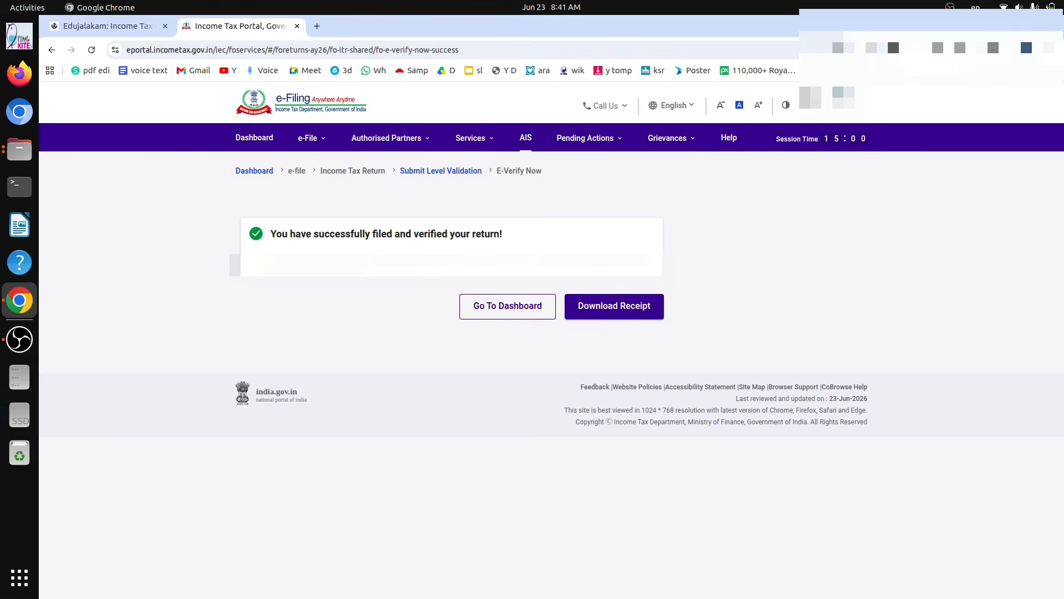